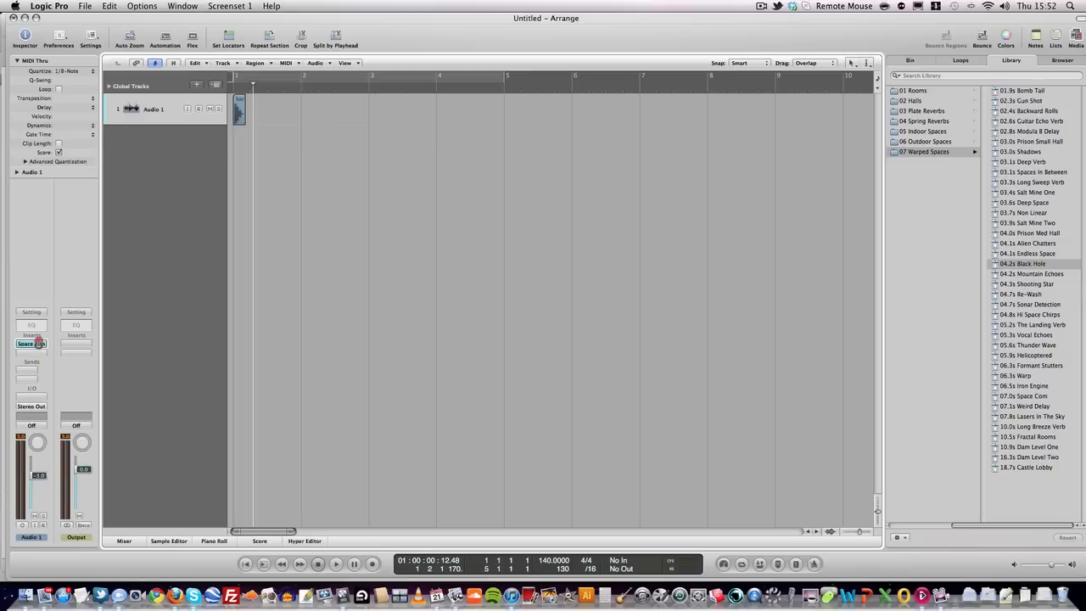
- Open Audio 1's Space Designer reverb, showing its 04.2s Black Hole preset
click(32, 343)
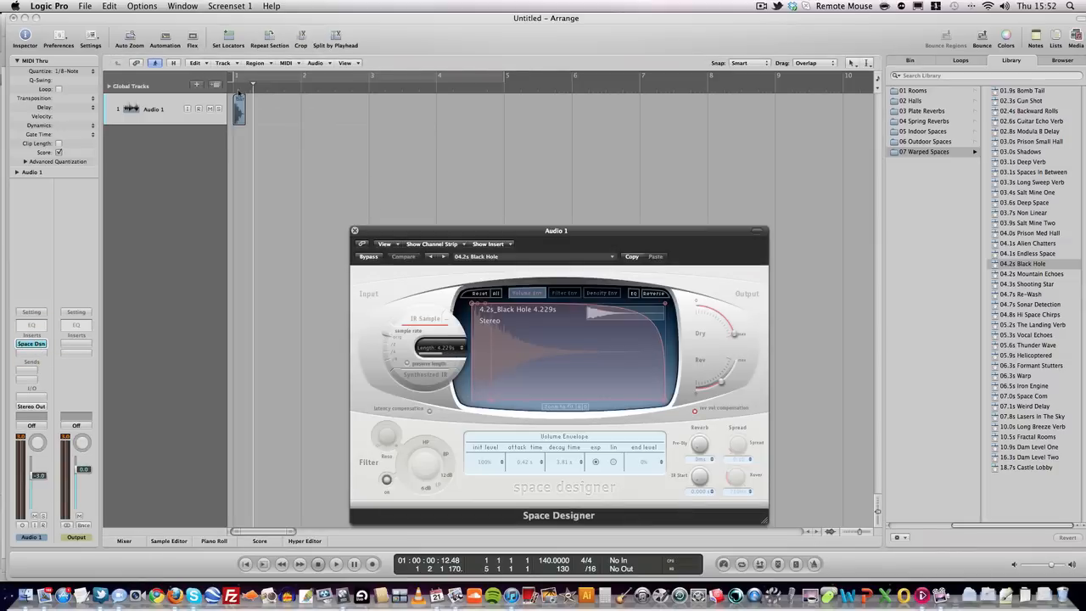
- Audition the hit and raise the Space Designer reverb level to -4.2 dB
key(space)
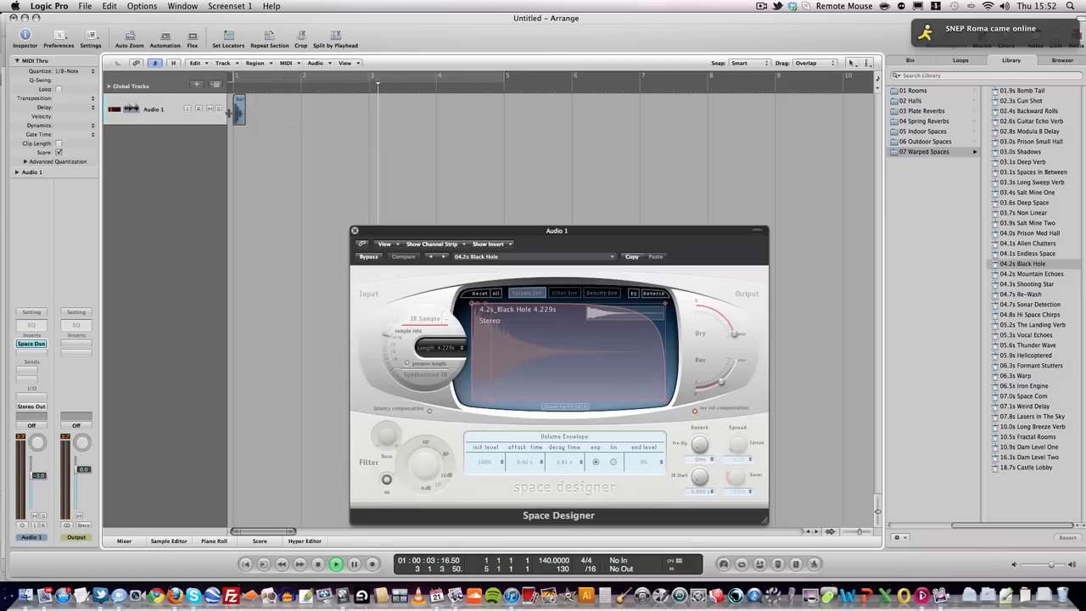
key(space)
drag(722, 385, 730, 380)
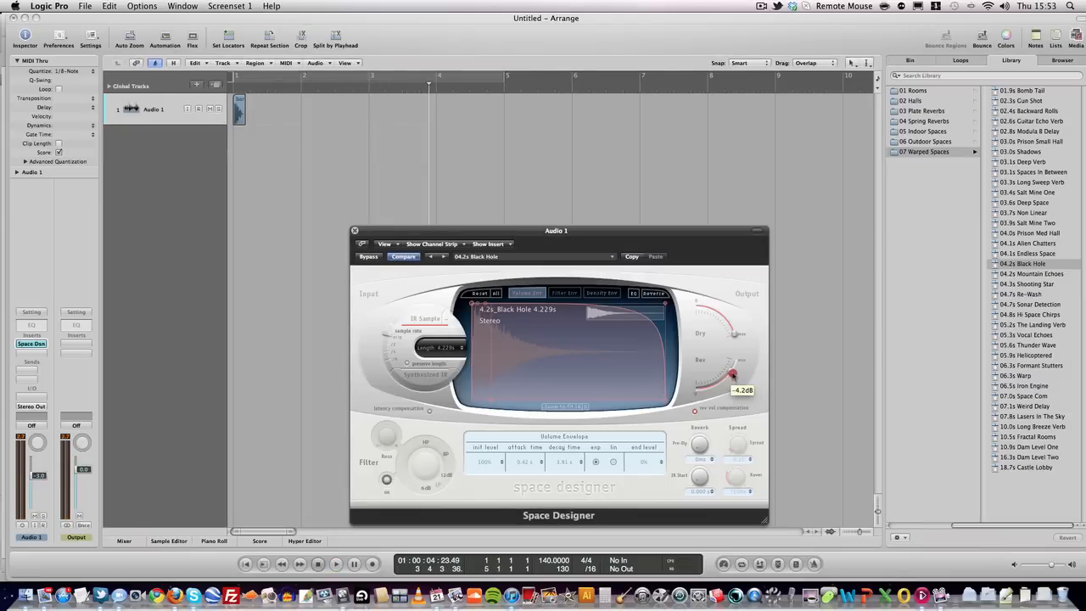
drag(733, 375, 731, 373)
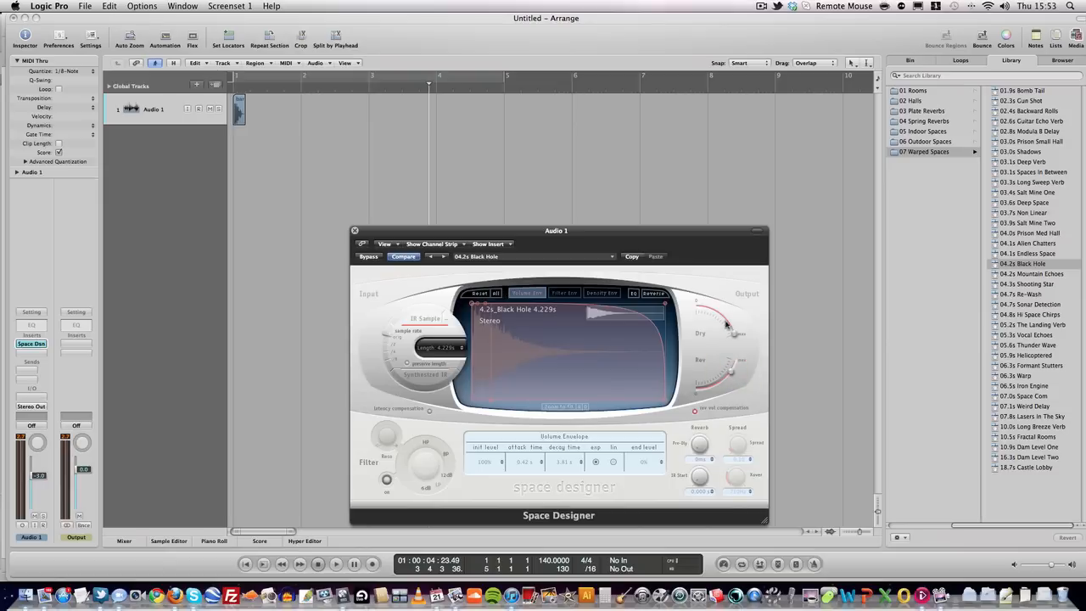
- Replay the hit from the start to hear the louder reverb, then close the reverb window
key(Return)
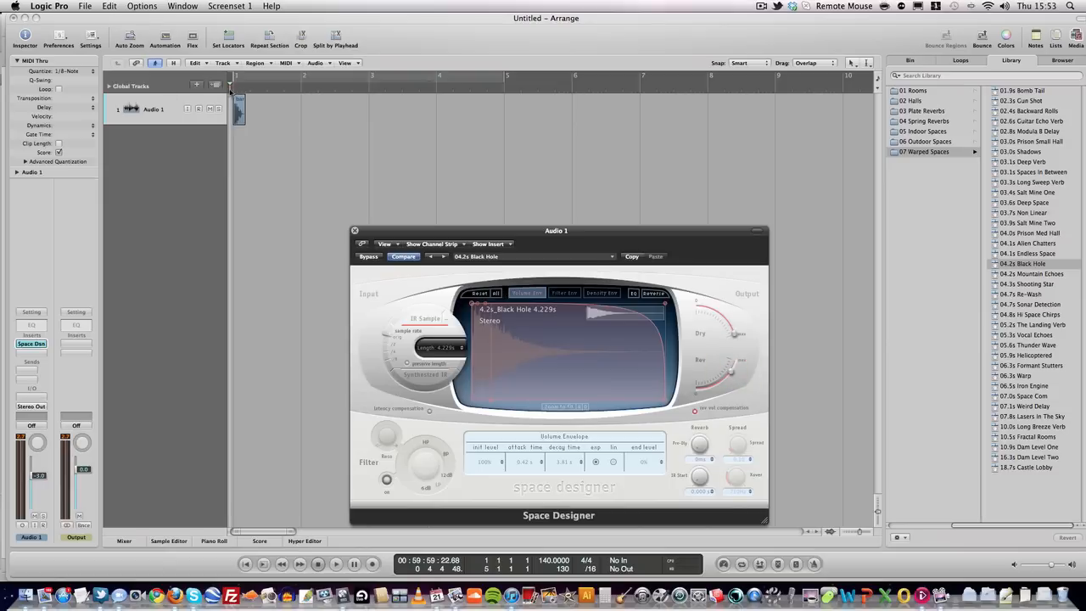
key(space)
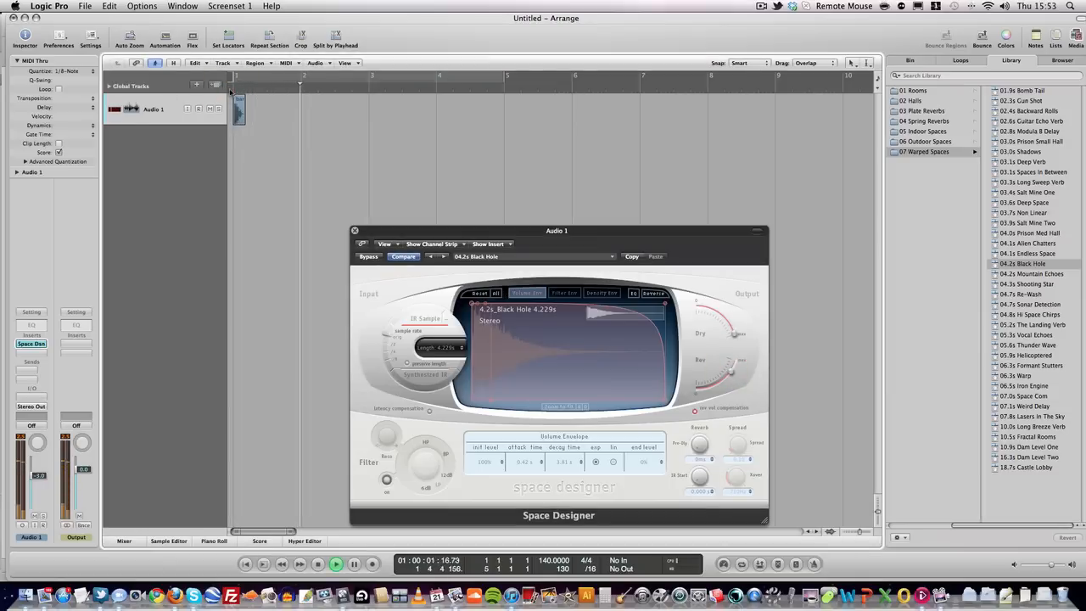
key(space)
click(355, 230)
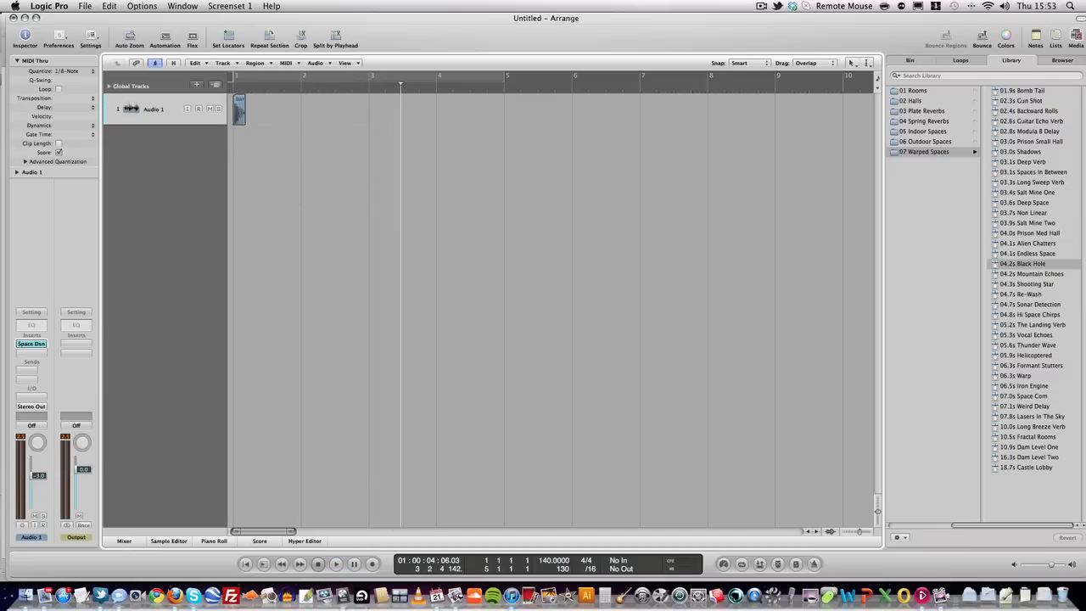
- Bounce the reverberated hit region in place onto a new track, bam_bip_1
right_click(241, 115)
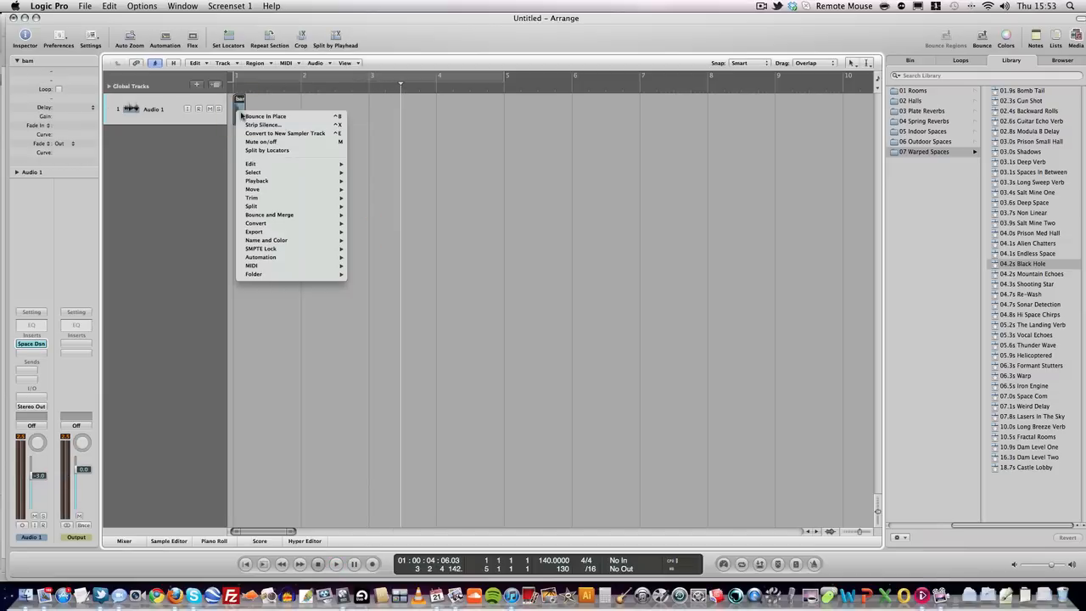
click(251, 117)
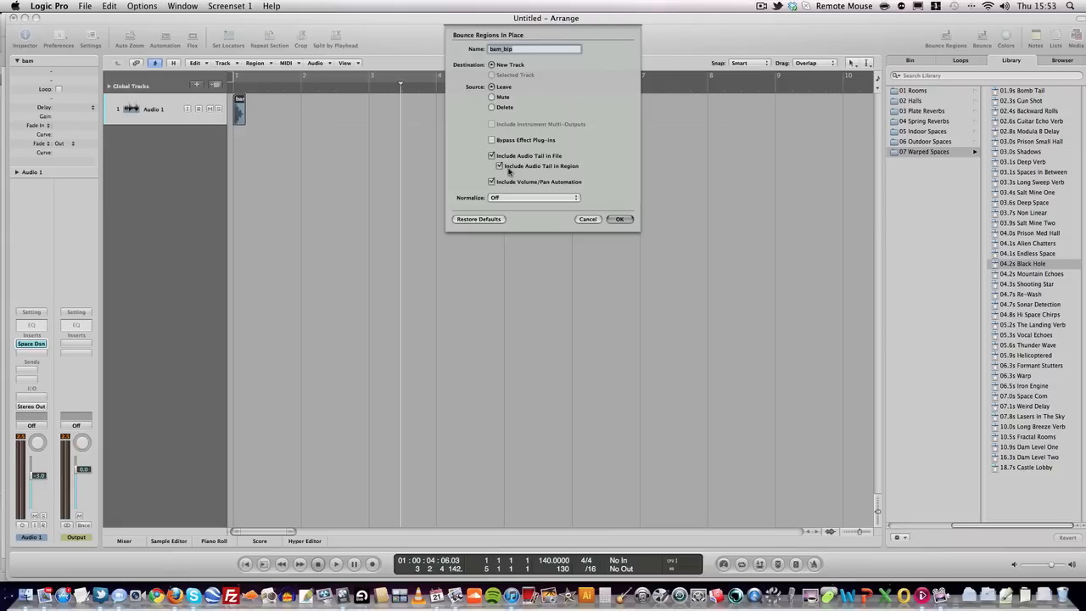
click(624, 221)
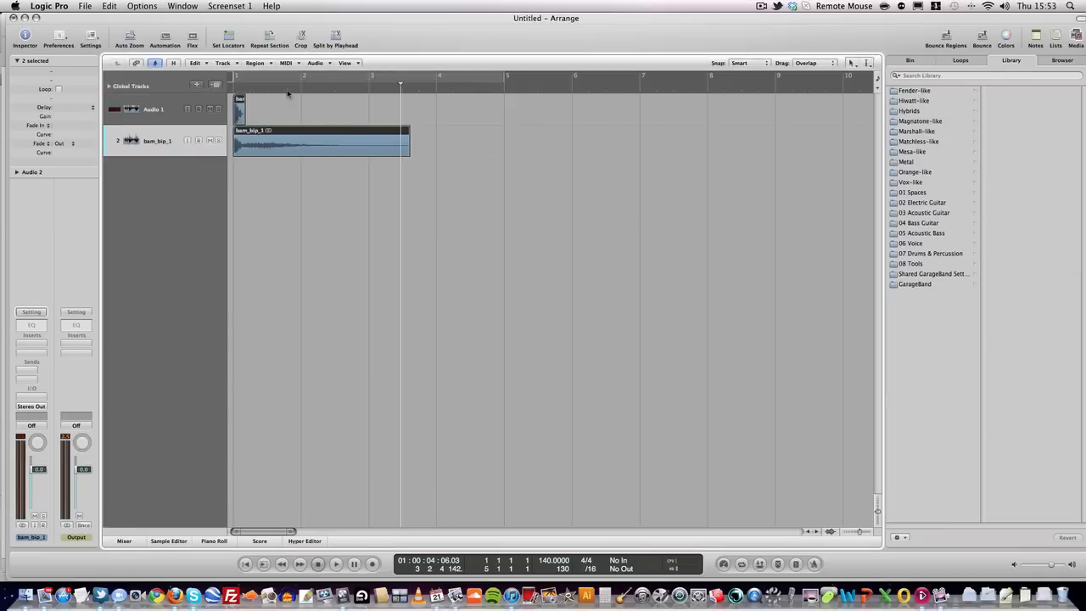
- Mute the original Audio 1 track and solo the bounced bam_bip_1 track
click(211, 109)
click(160, 106)
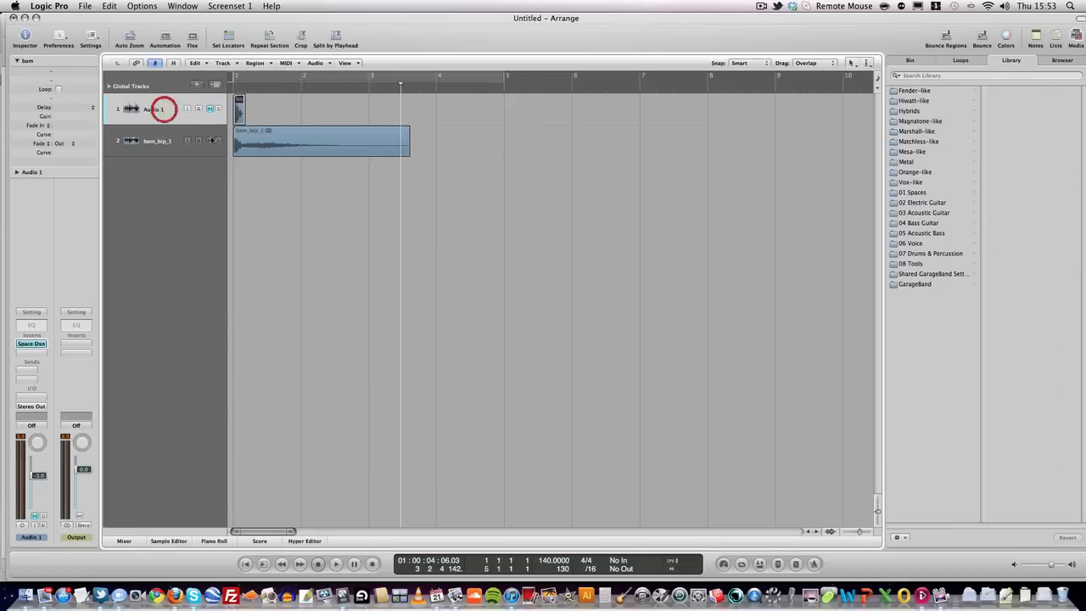
click(144, 142)
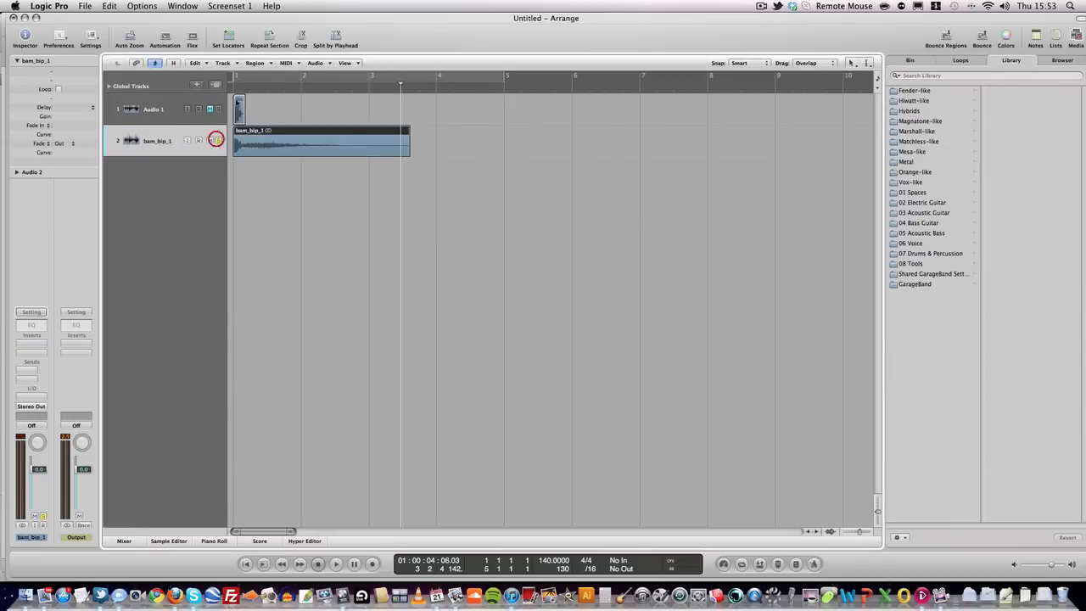
- Audition bam_bip_1 from the start and bring up its insert effects menu
click(230, 88)
key(space)
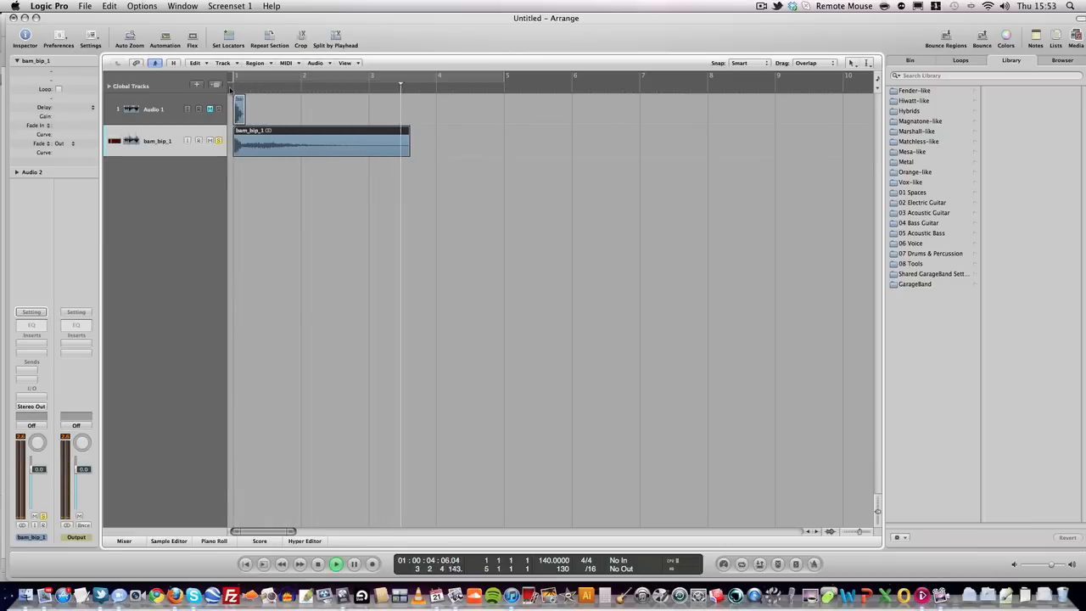
key(space)
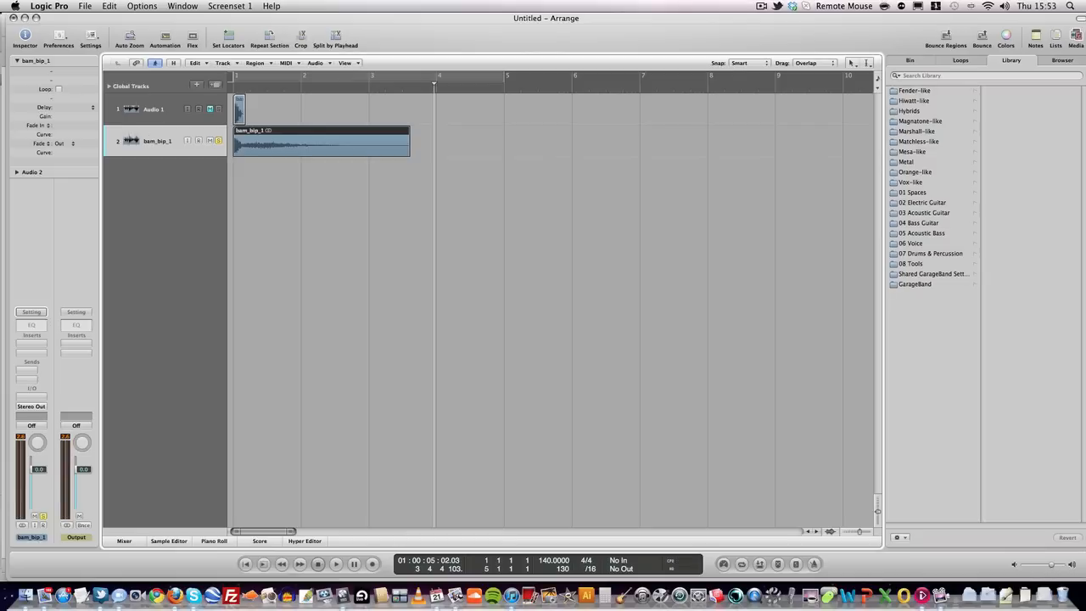
click(31, 345)
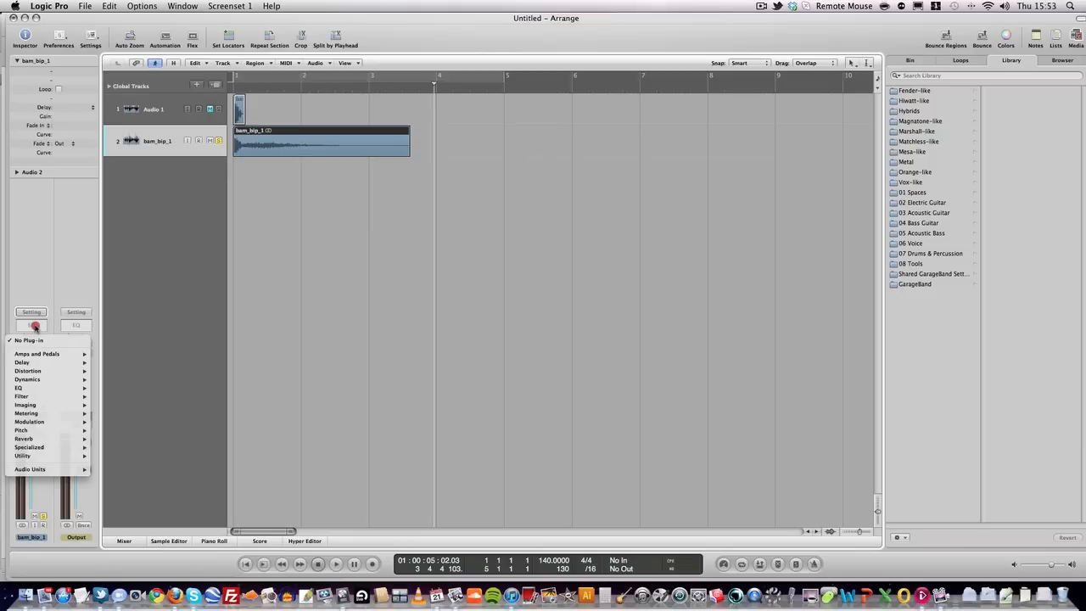
- Insert a stereo Flanger on bam_bip_1 and load its Warm Jet Flange preset
mouse_move(45, 398)
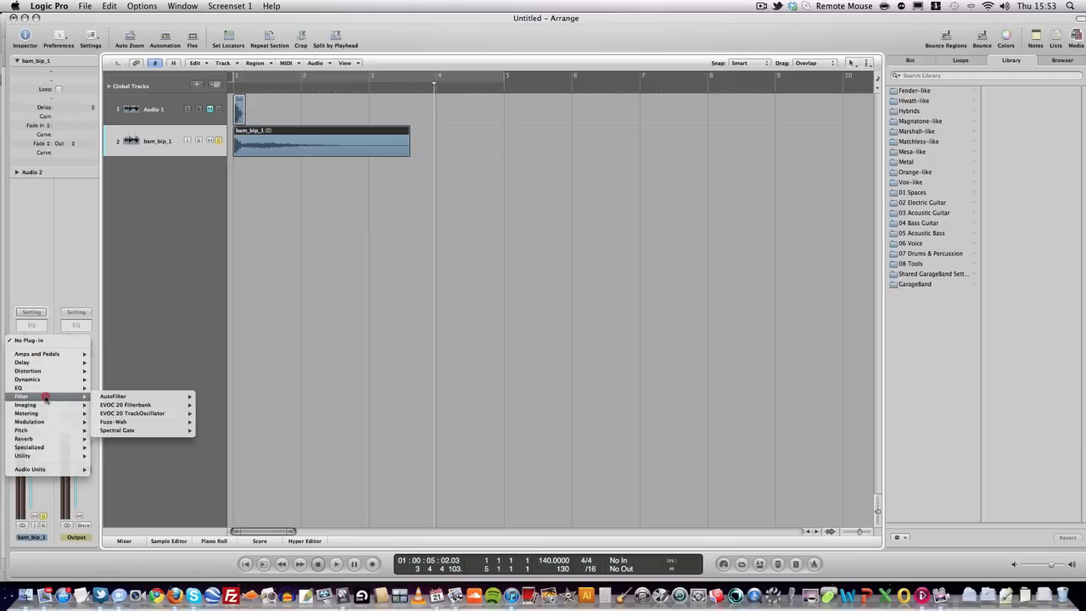
mouse_move(49, 422)
mouse_move(138, 425)
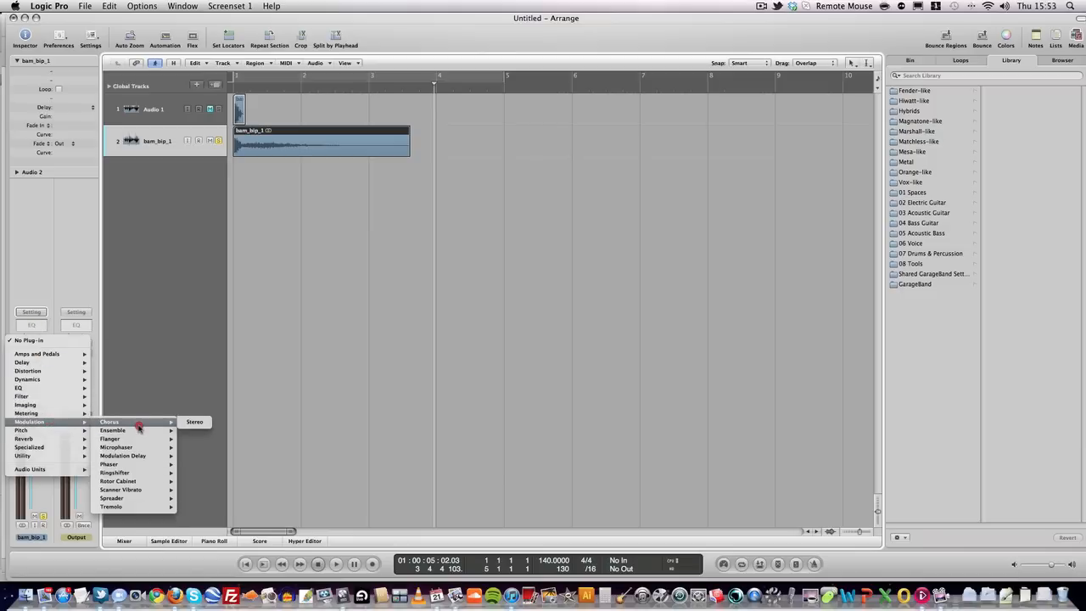
click(187, 438)
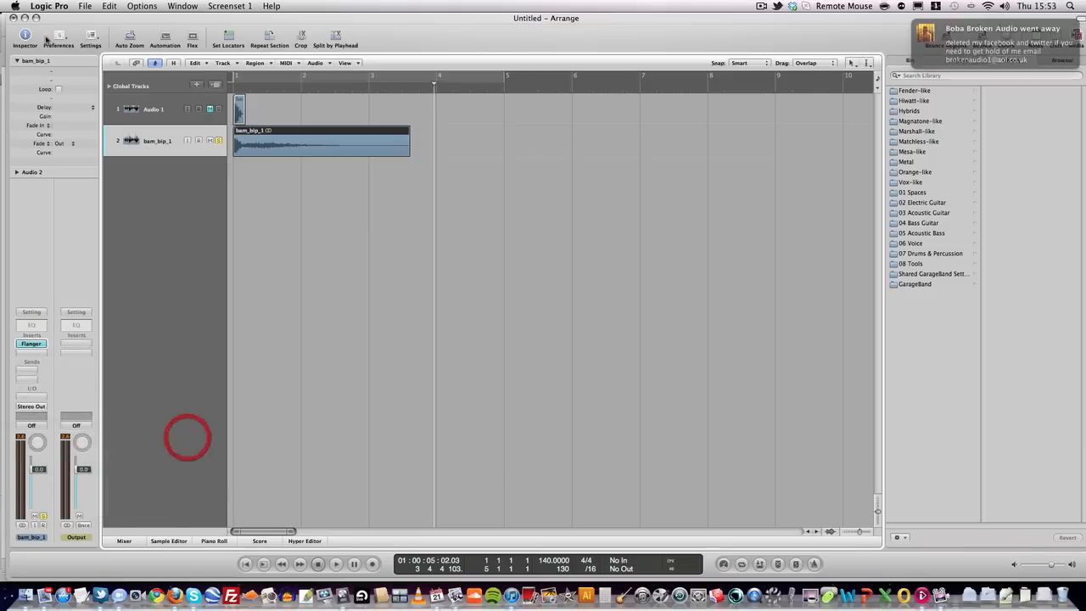
click(157, 74)
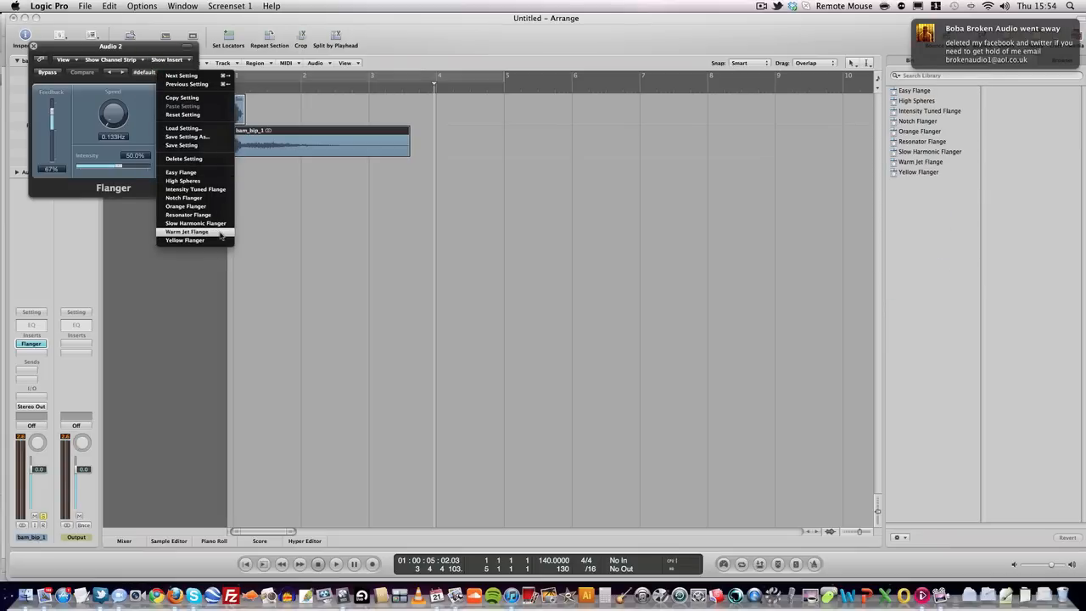
click(218, 232)
- Audition the flanged hit from bar 1 twice, then close the Flanger window
double_click(230, 88)
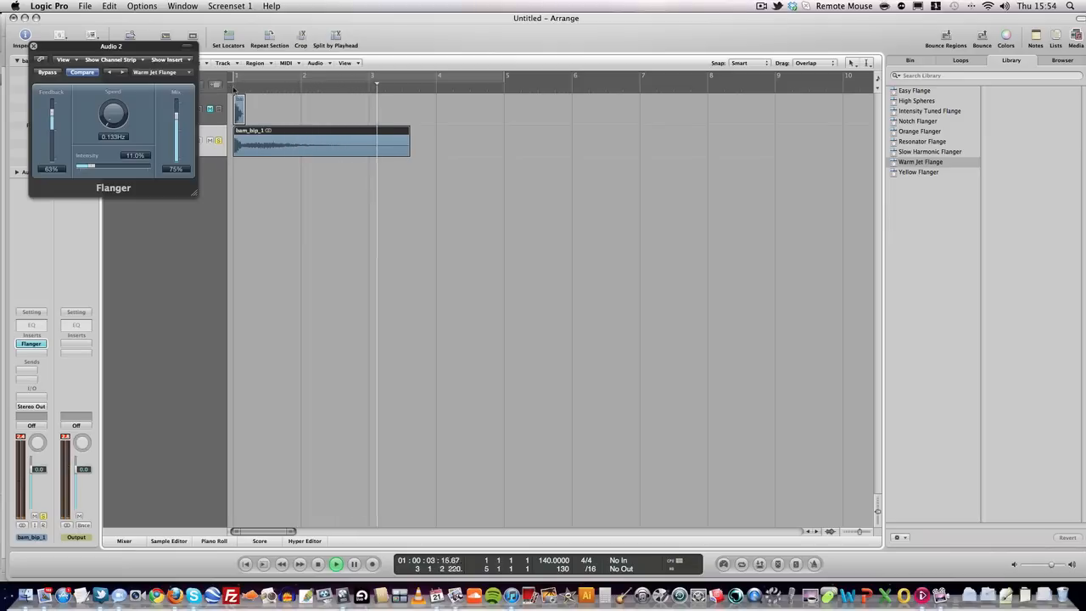
key(space)
double_click(233, 88)
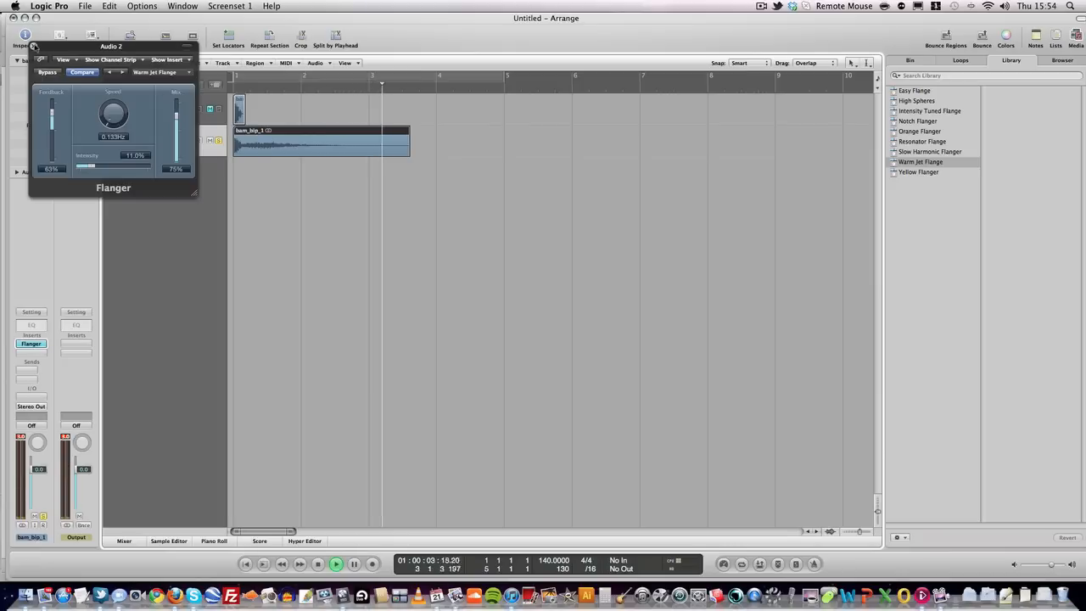
click(33, 45)
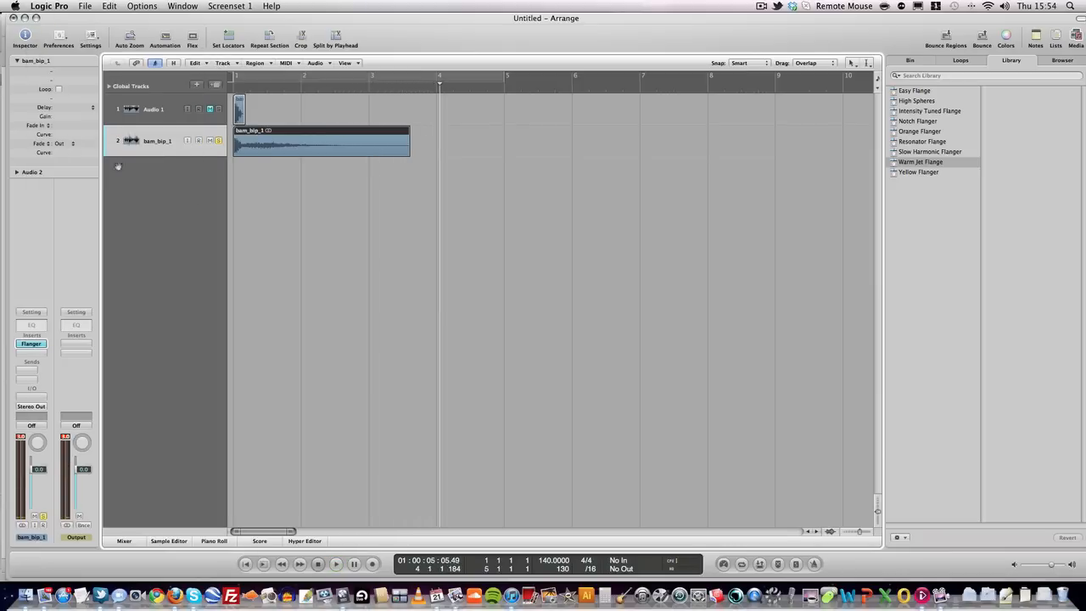
- Add a Space Designer after the Flanger with the Warped Spaces 03.3s Long Sweep Verb preset
click(31, 353)
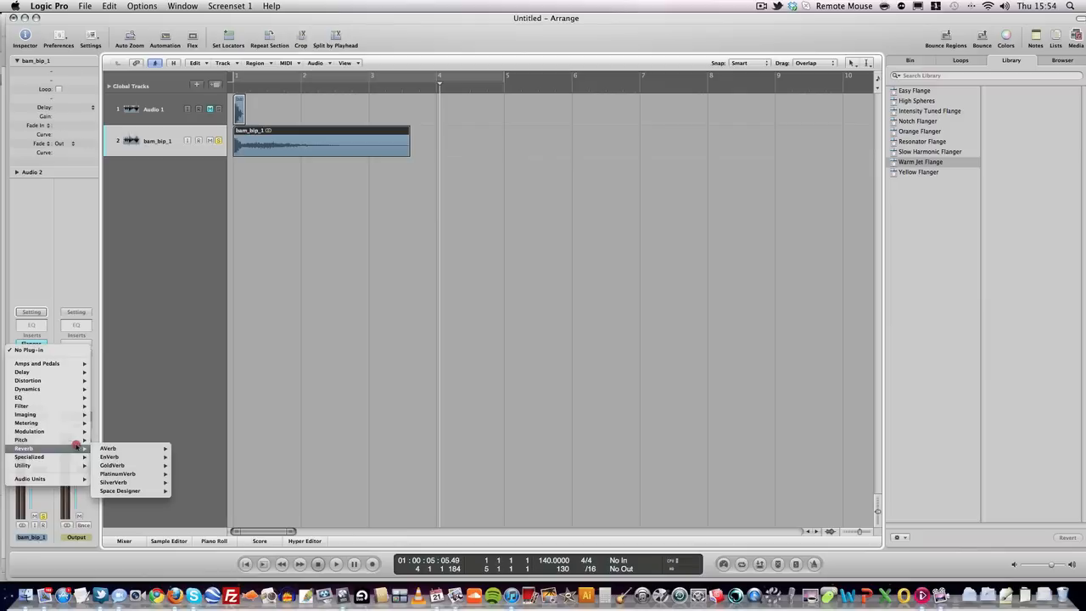
mouse_move(99, 450)
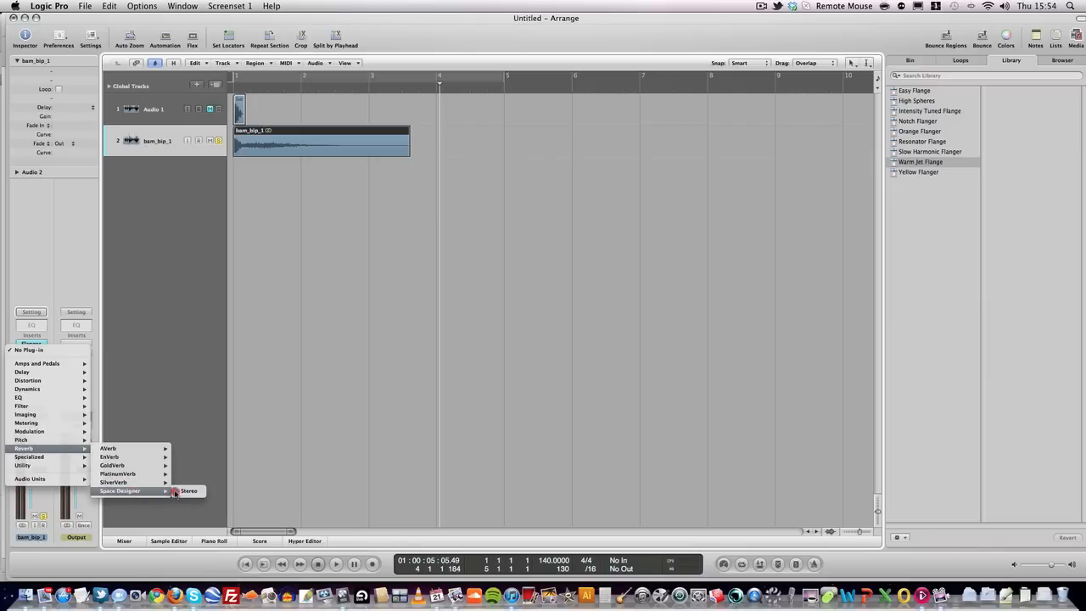
click(188, 491)
click(146, 72)
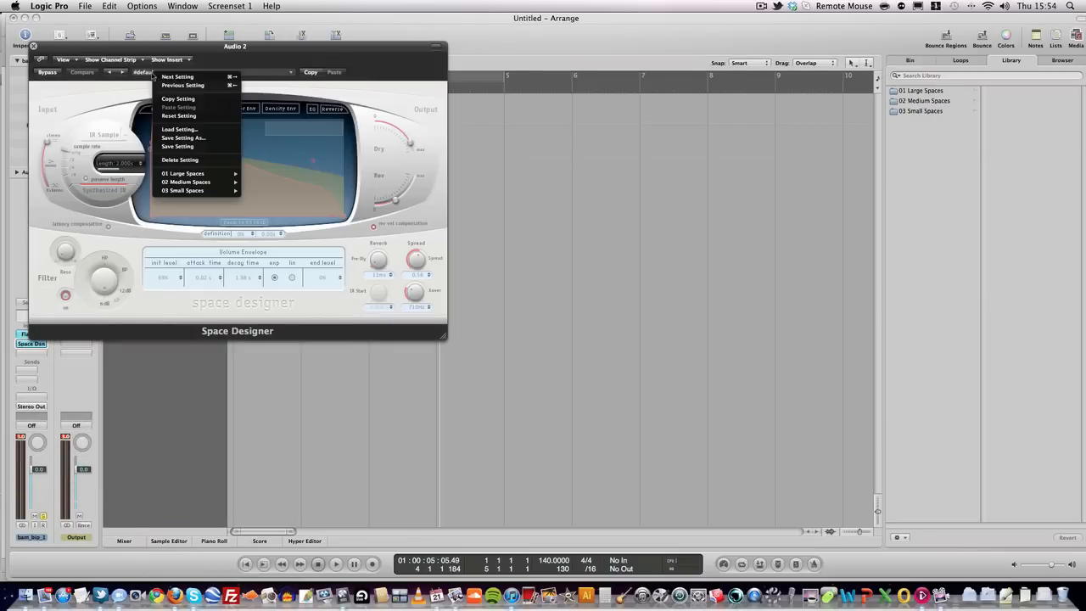
mouse_move(224, 192)
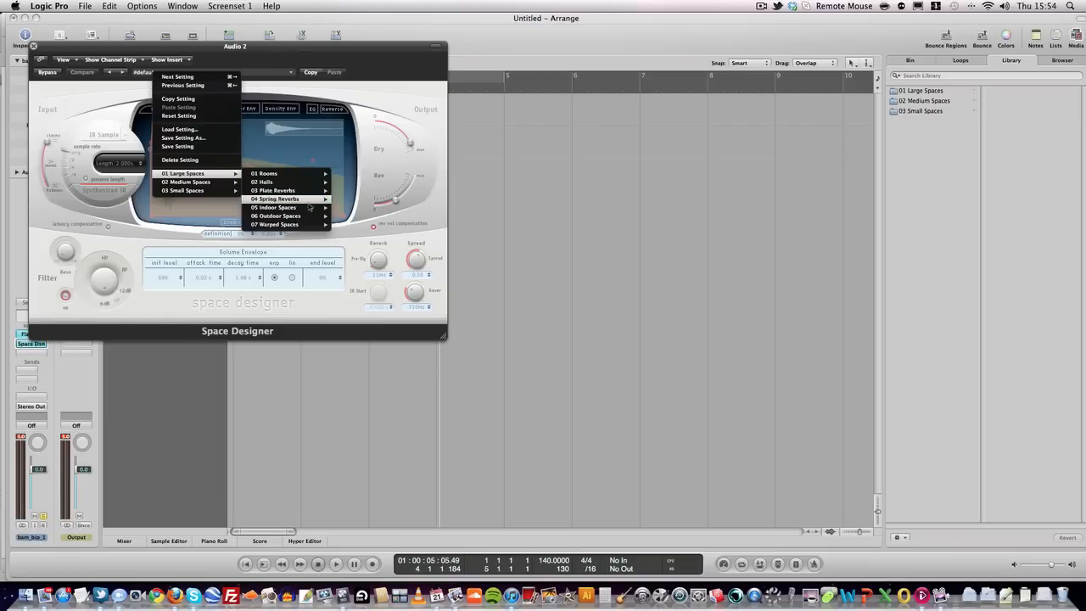
mouse_move(312, 224)
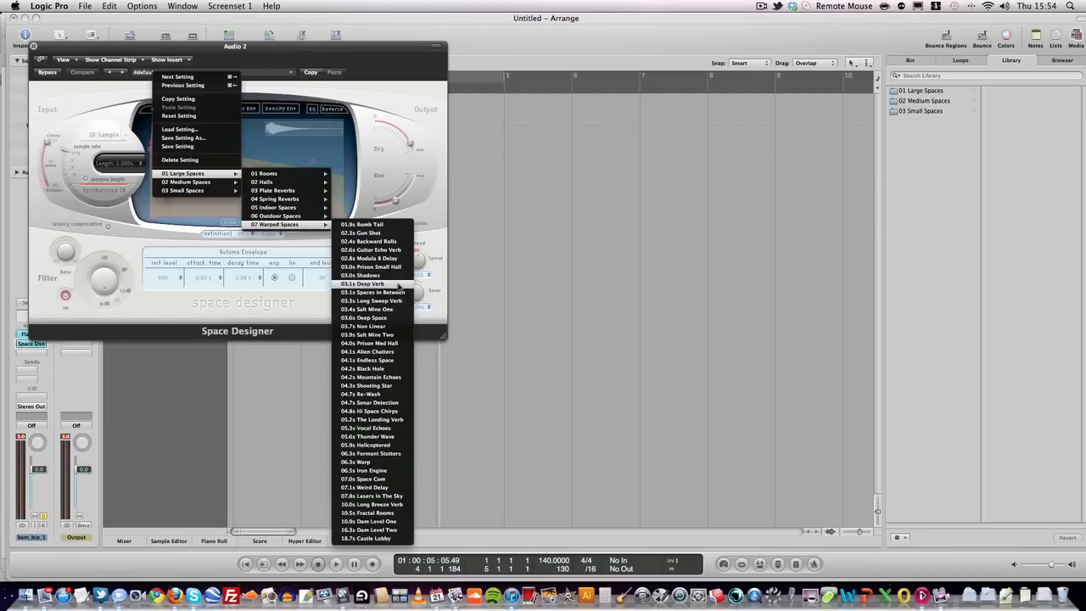
click(383, 303)
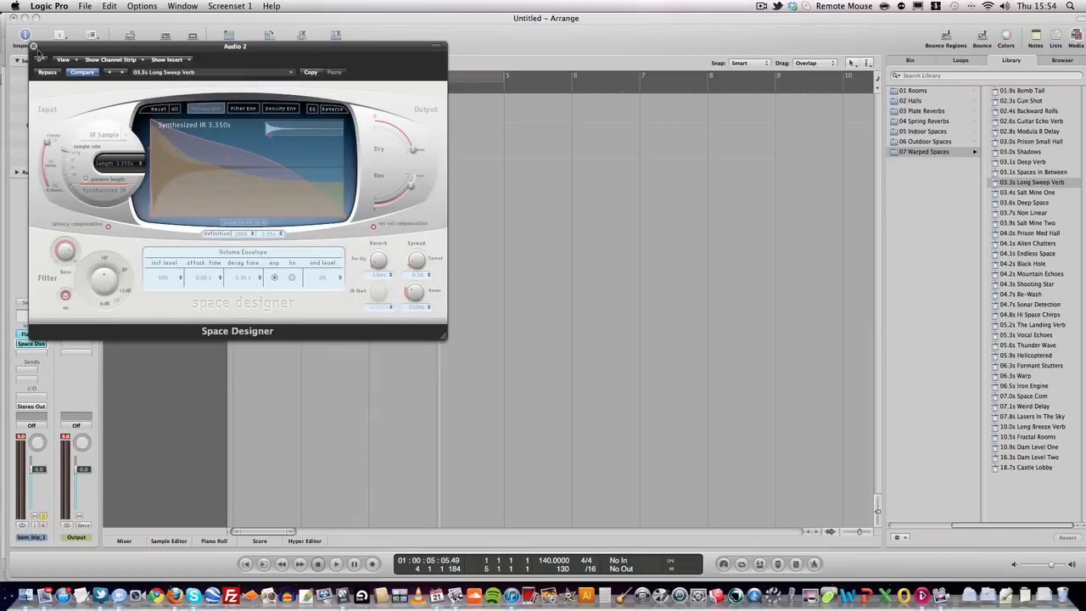
click(34, 45)
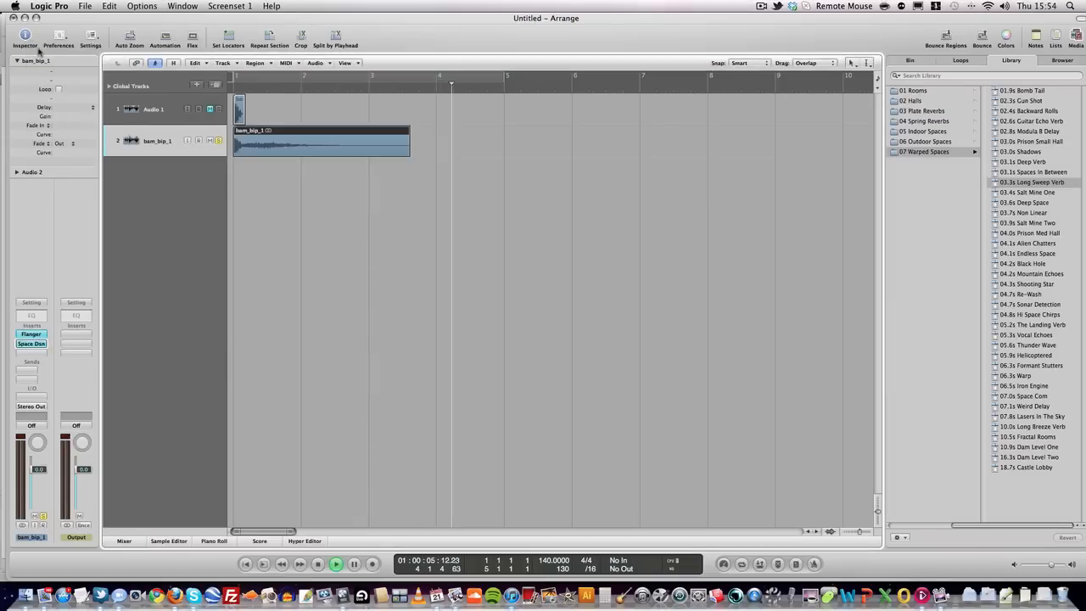
- Audition bam_bip_1, raise the Long Sweep Verb level to -5.2 dB, and replay from the start
double_click(230, 90)
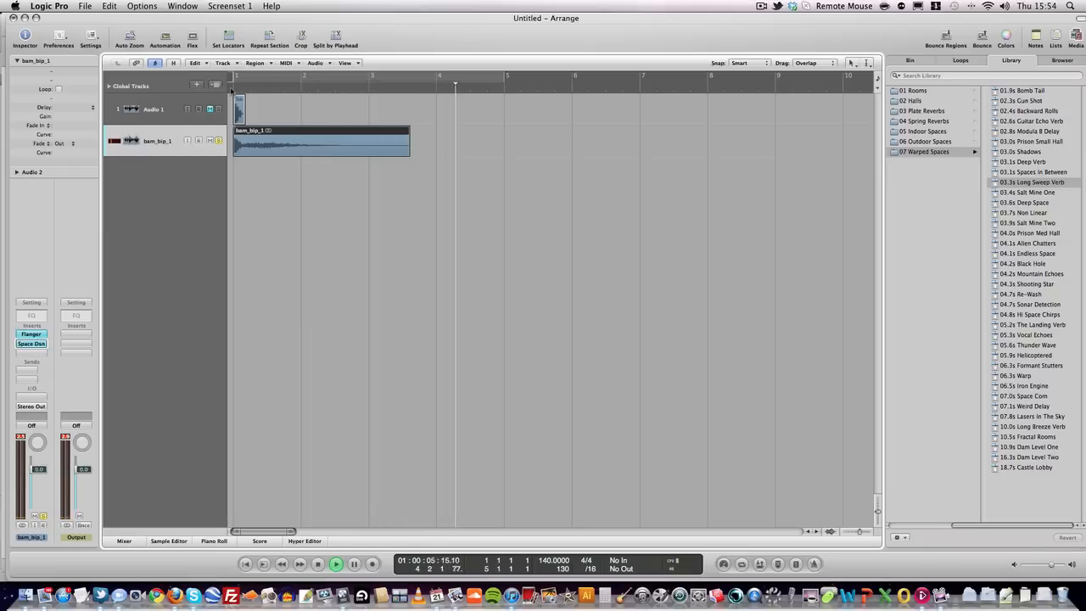
key(space)
click(30, 343)
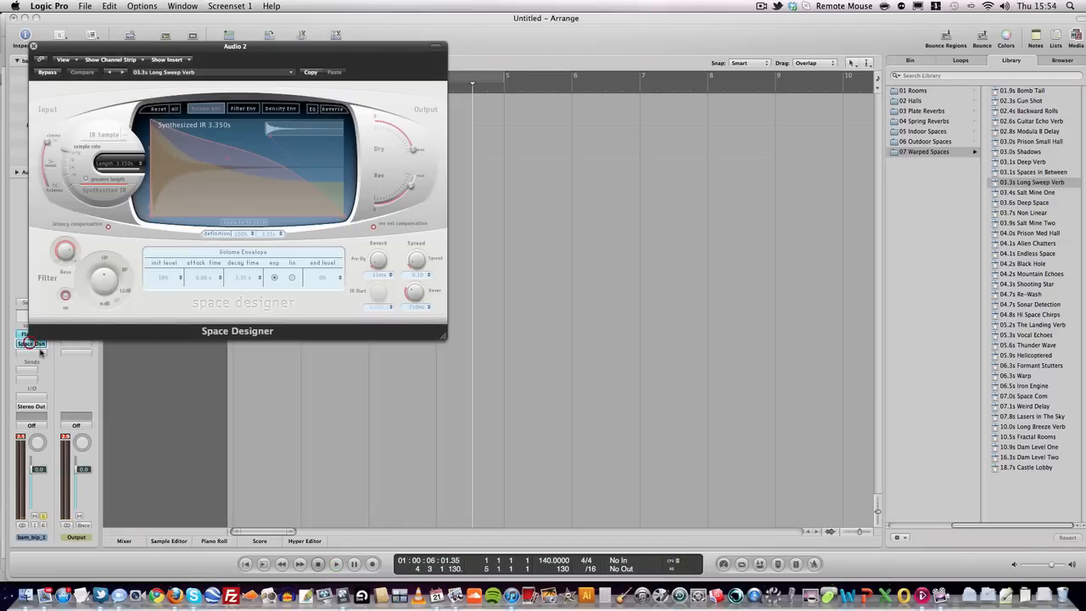
drag(412, 187, 406, 135)
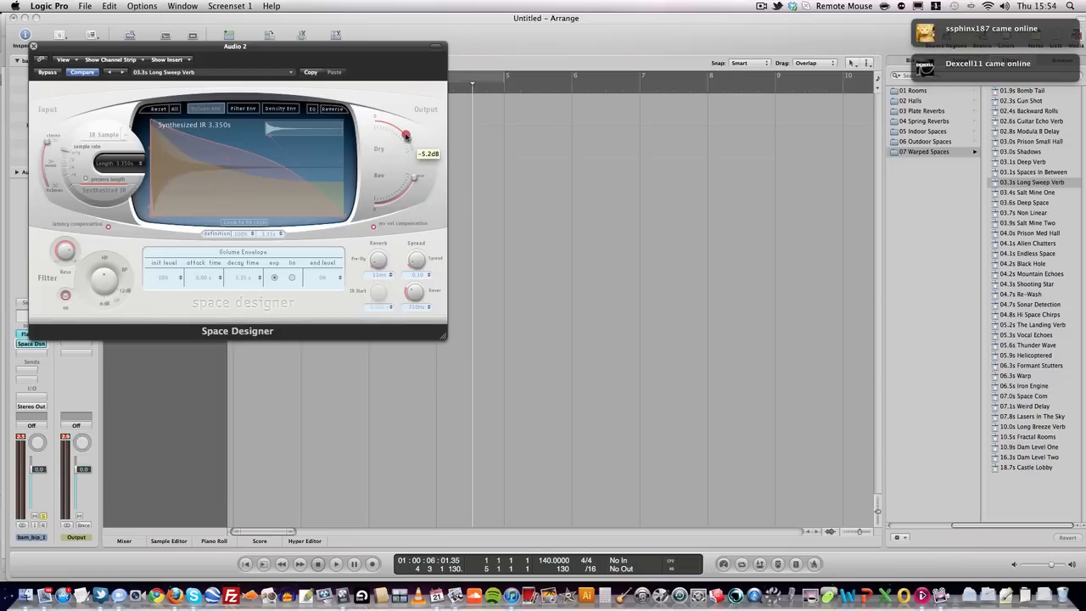
click(33, 45)
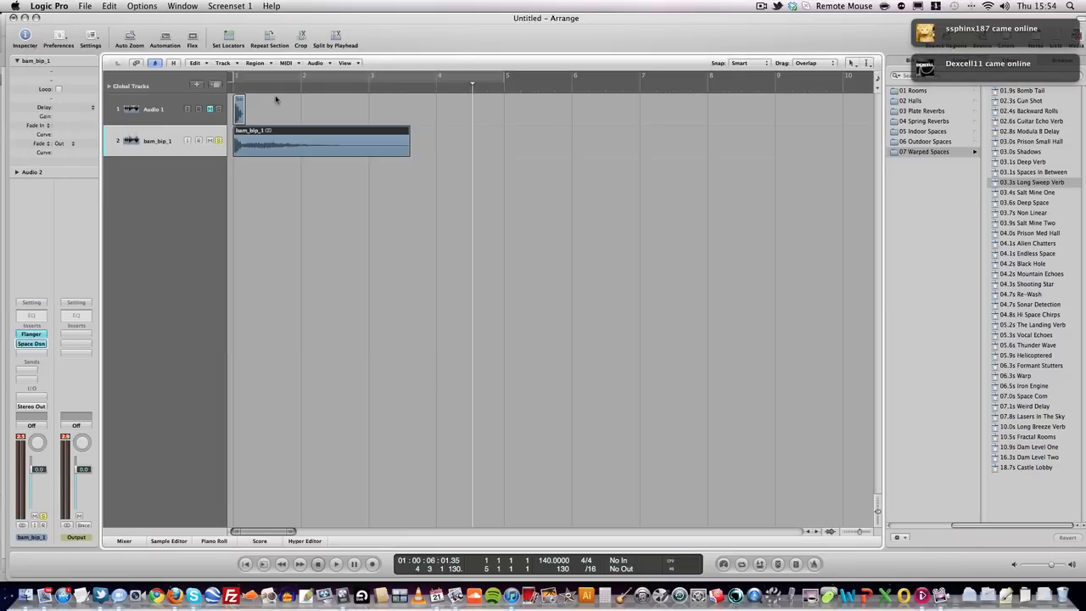
double_click(229, 90)
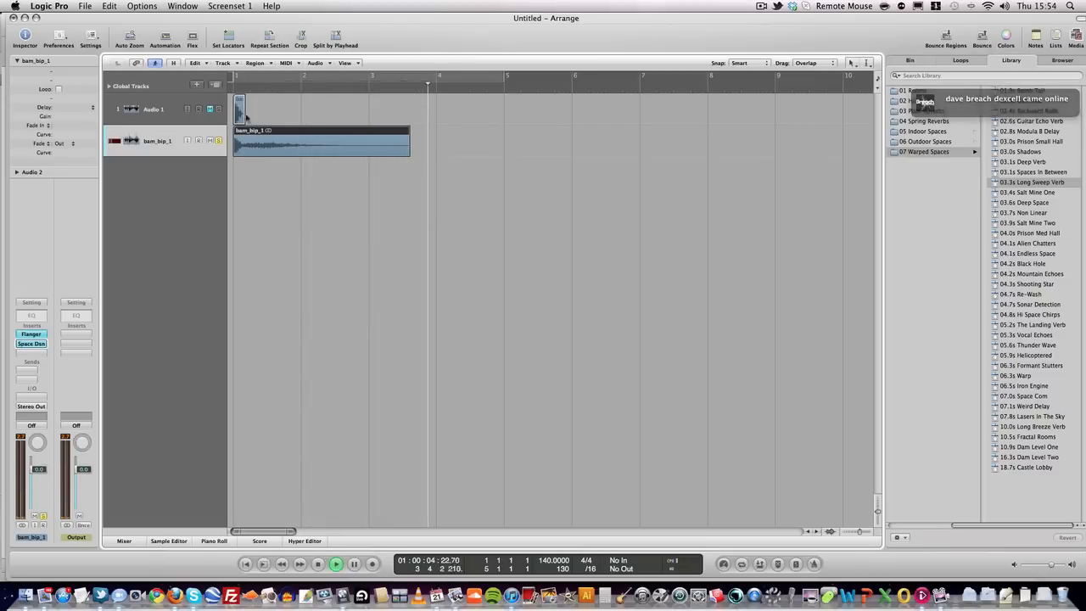
key(space)
- Bounce the bam_bip_1 region in place onto new track bam_bip_1_bip, then mute bam_bip_1
right_click(248, 142)
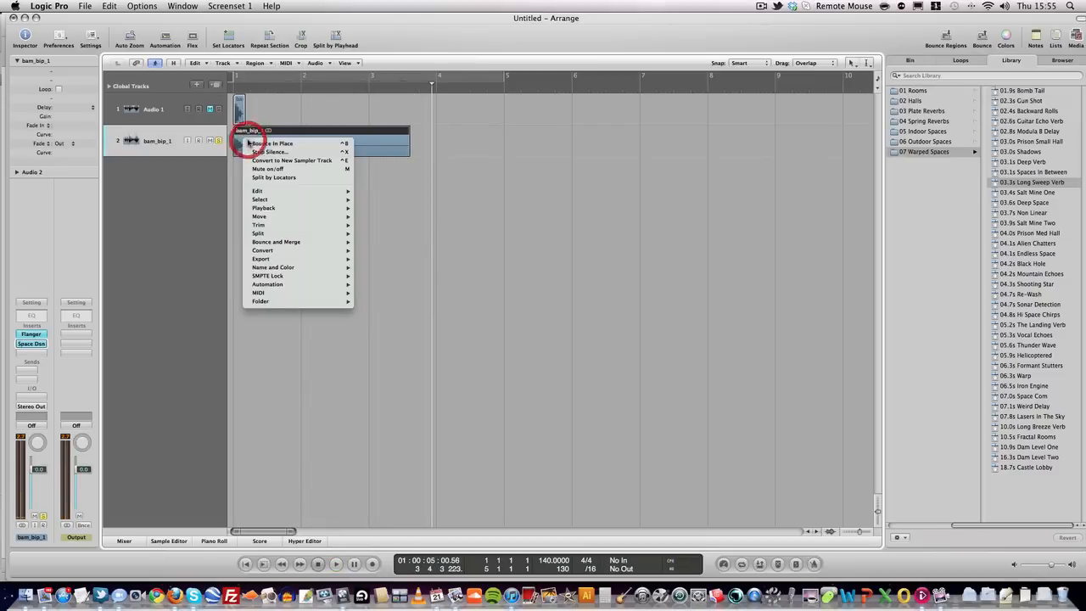
click(272, 144)
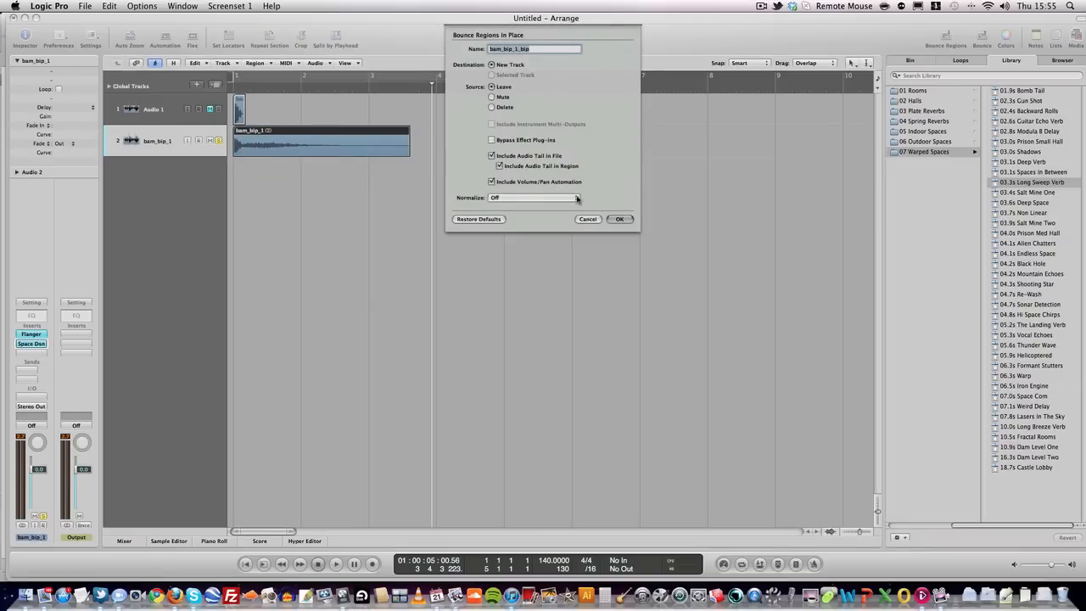
click(623, 220)
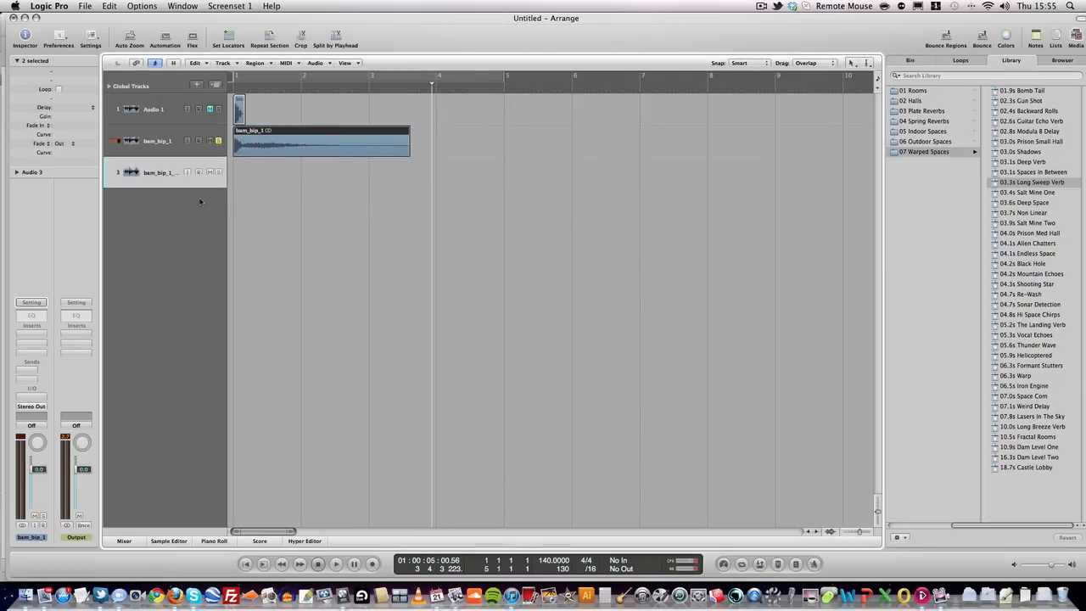
click(210, 141)
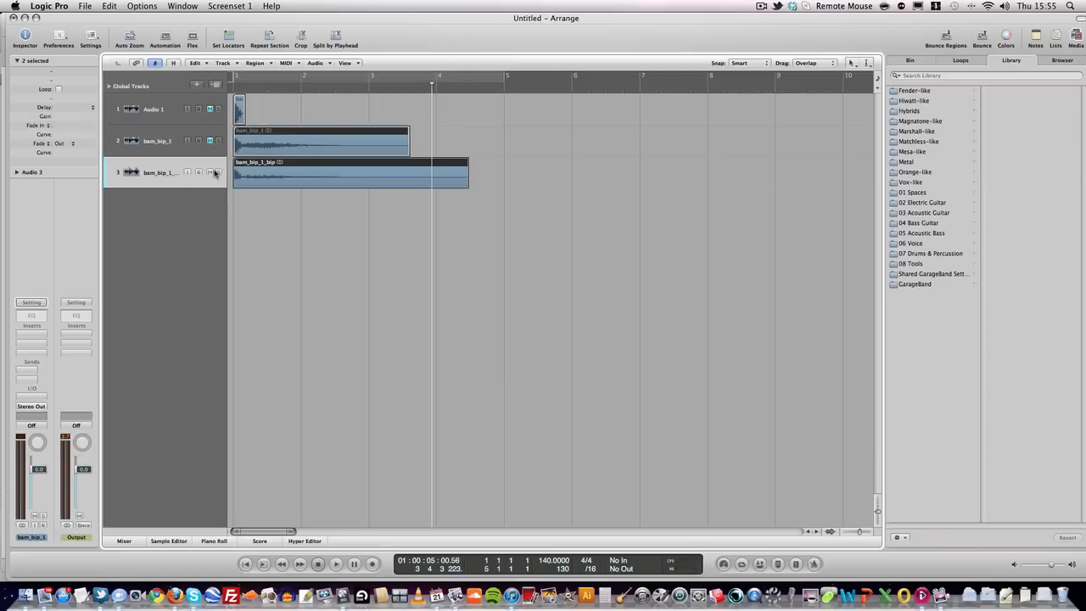
- Solo and audition bam_bip_1_bip from bar 1, then open an empty insert slot's plug-in list
click(217, 172)
click(217, 173)
key(space)
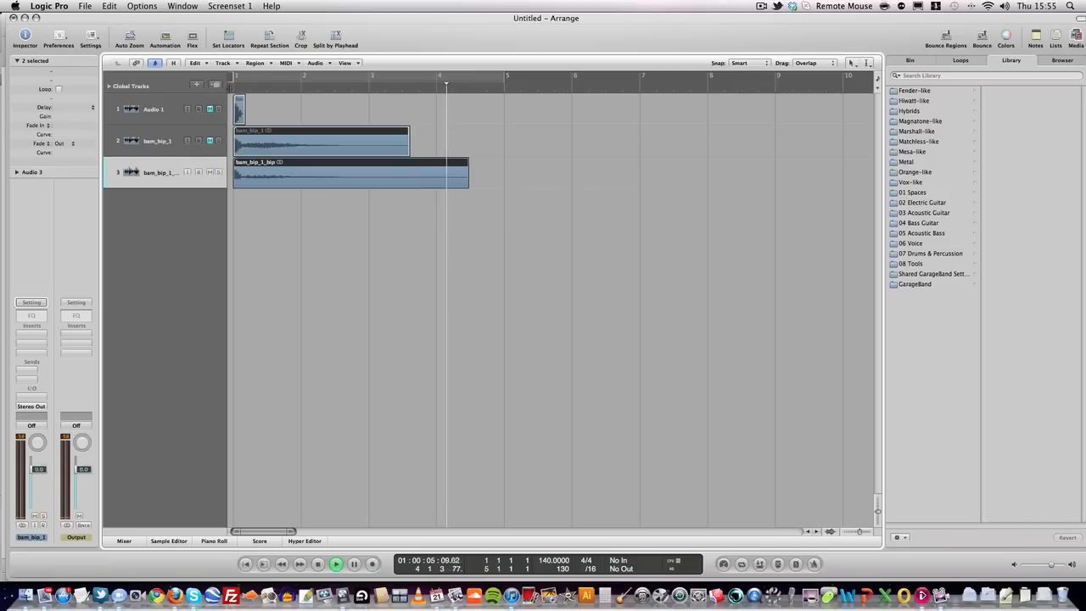
click(229, 90)
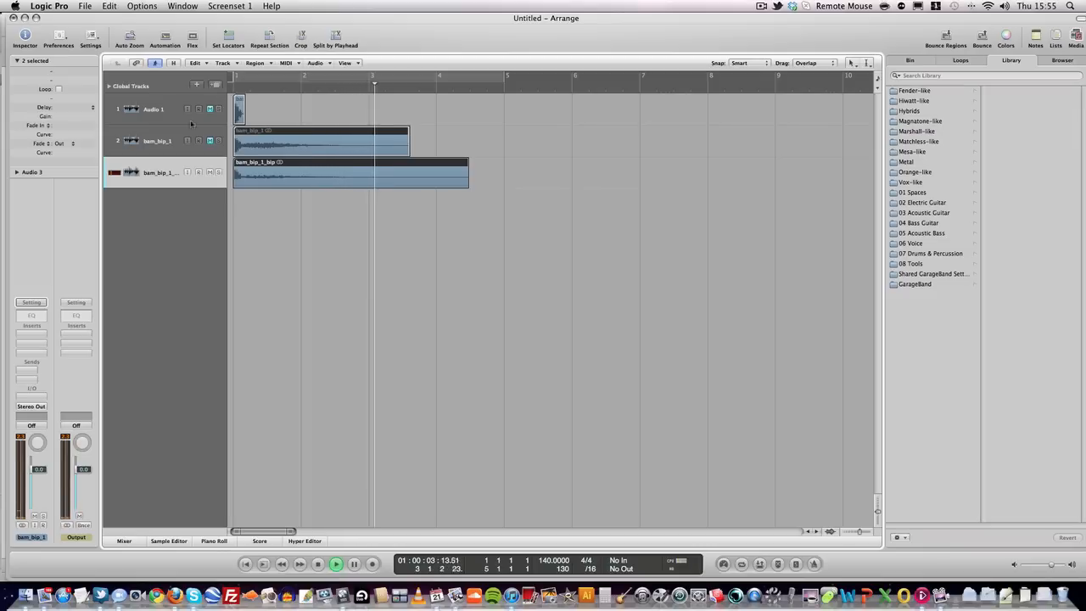
click(34, 340)
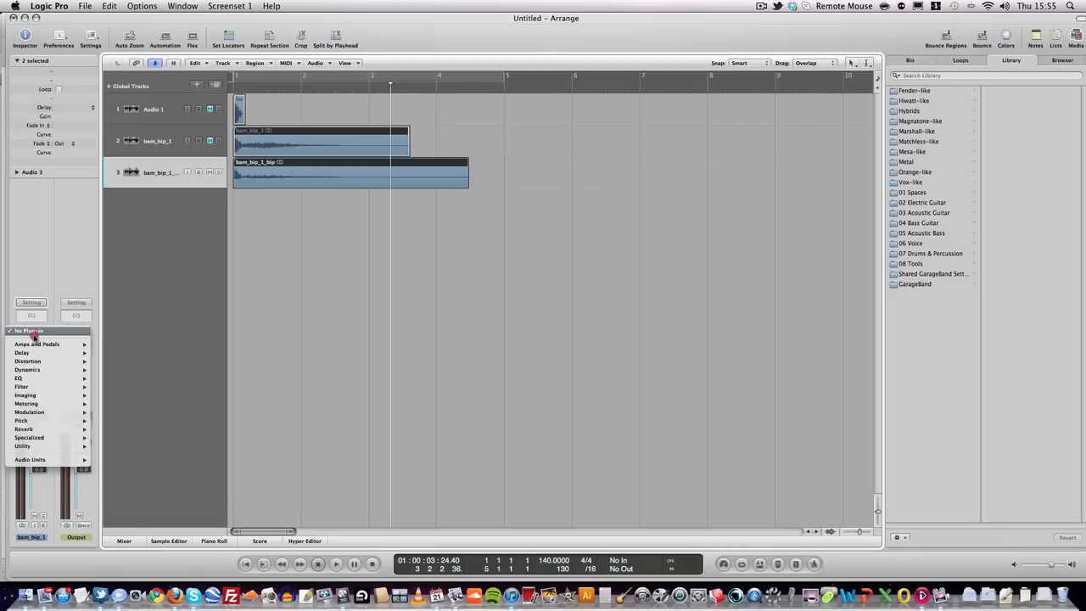
mouse_move(35, 389)
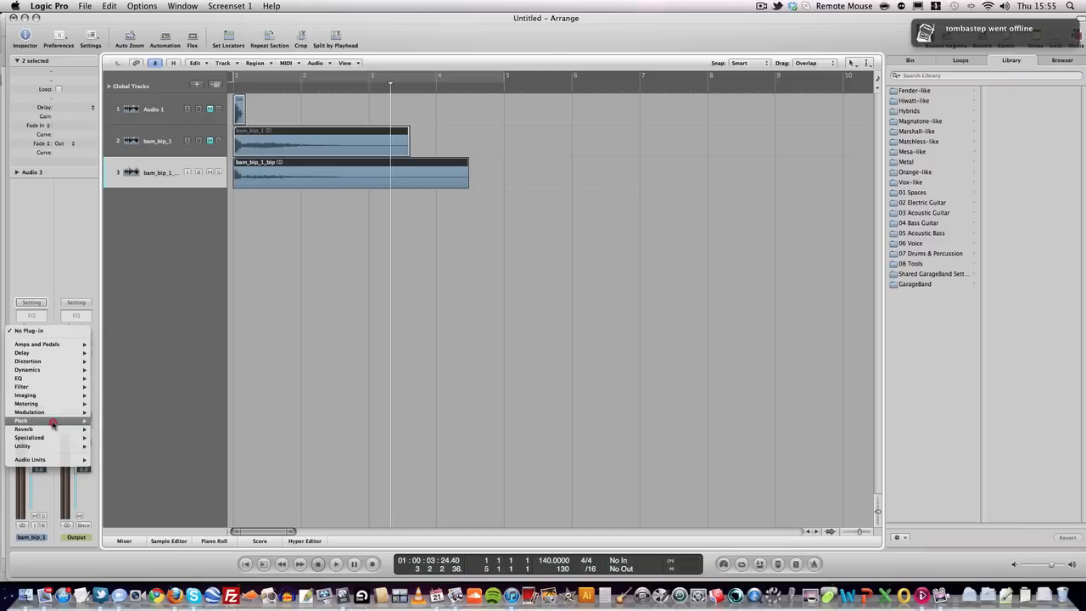
- Insert a stereo Phaser on bam_bip_1_bip with the Phase Filter 01 preset
mouse_move(49, 412)
mouse_move(145, 456)
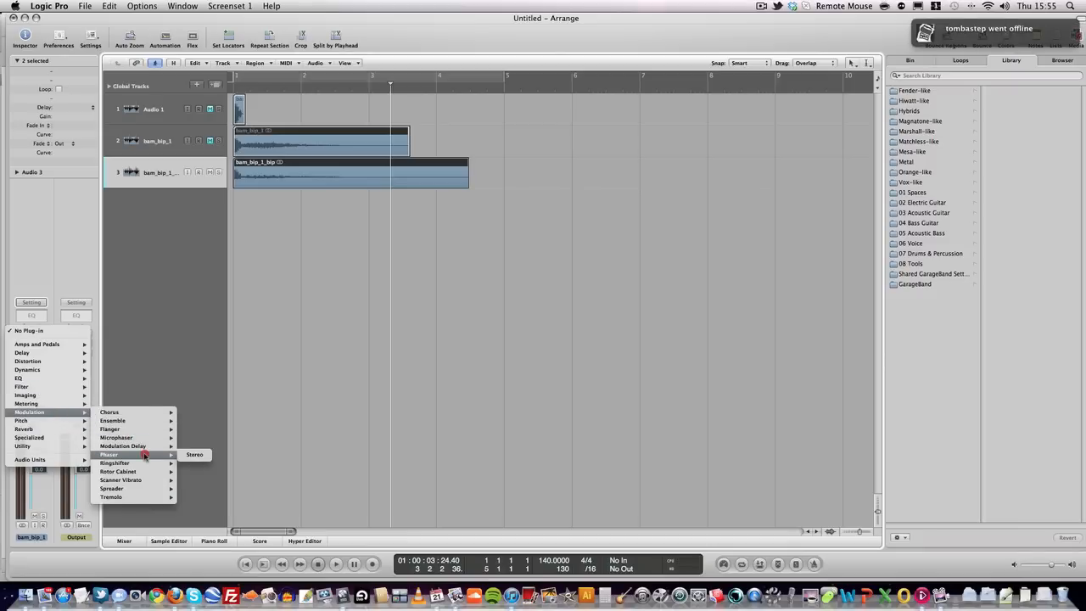
click(195, 454)
click(216, 77)
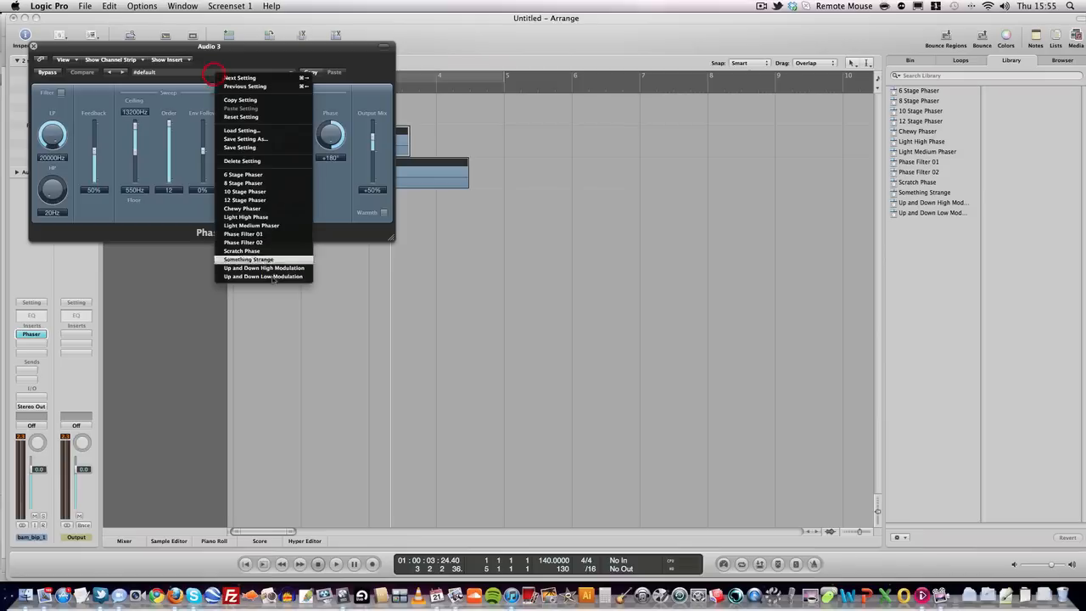
click(255, 233)
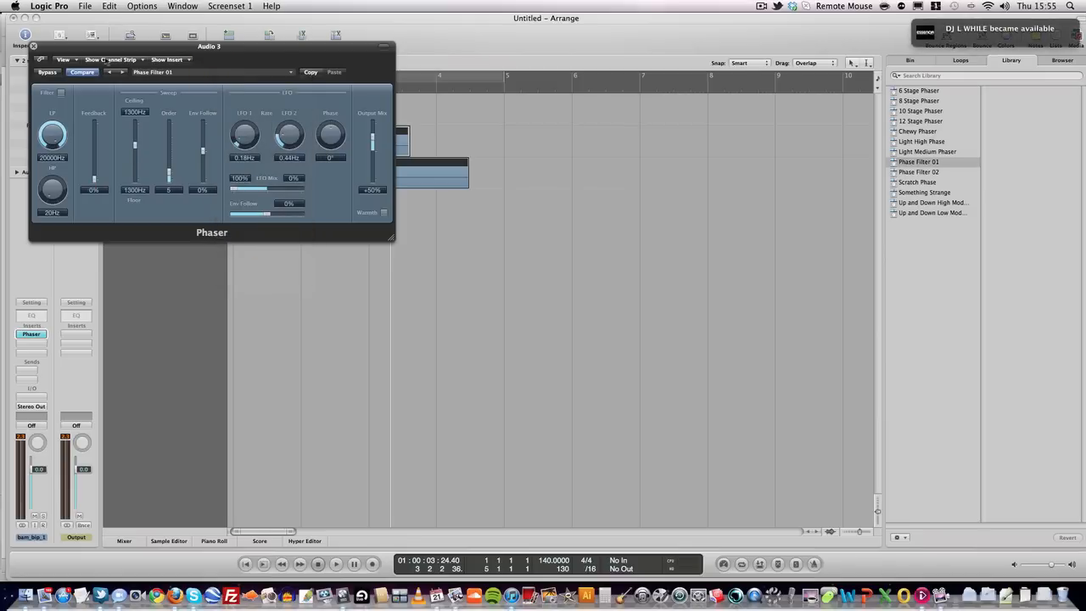
drag(221, 46, 342, 114)
drag(341, 194, 462, 275)
- Audition the phaser, raise its output mix to +100%, replay, and close the Phaser window
click(231, 89)
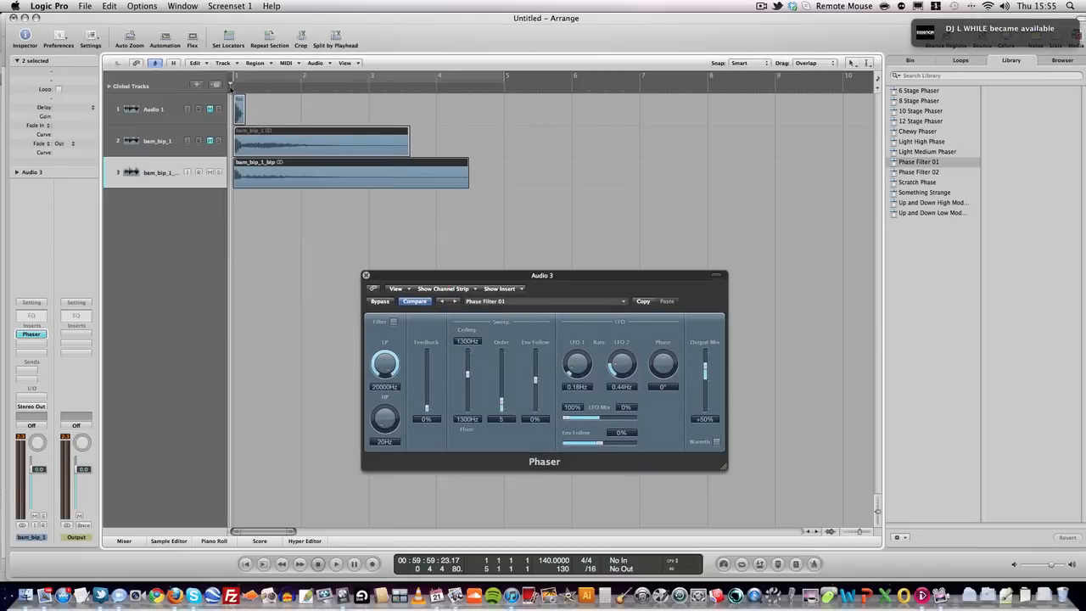
key(space)
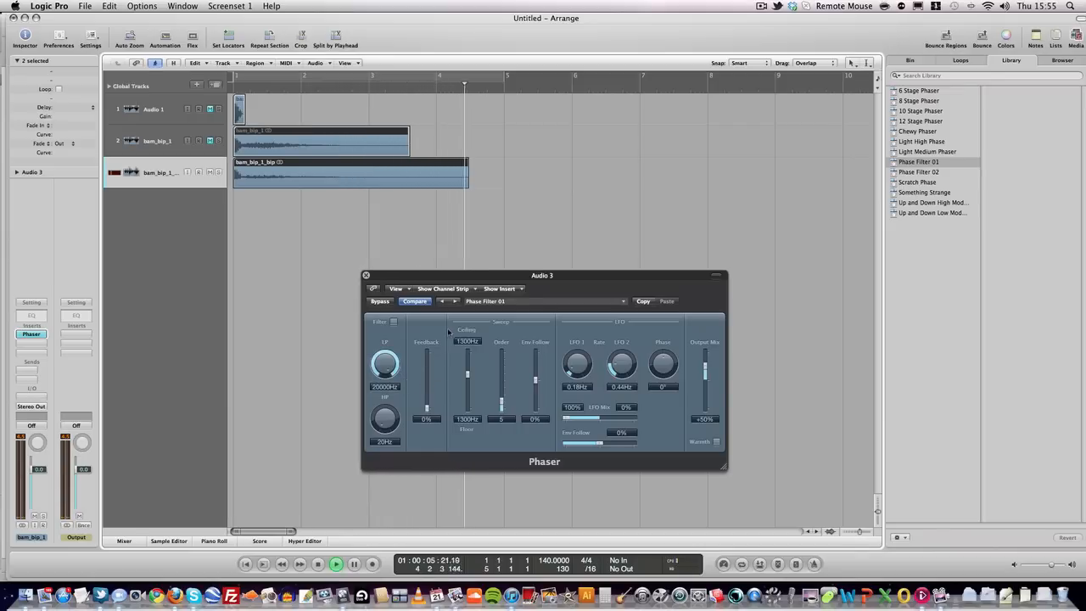
key(space)
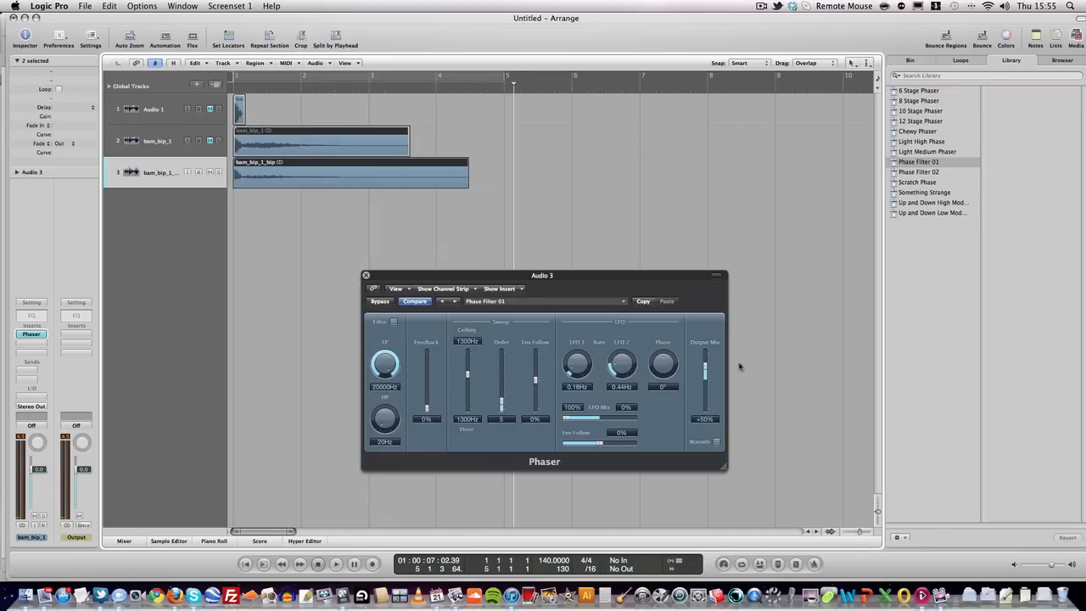
drag(706, 368, 705, 358)
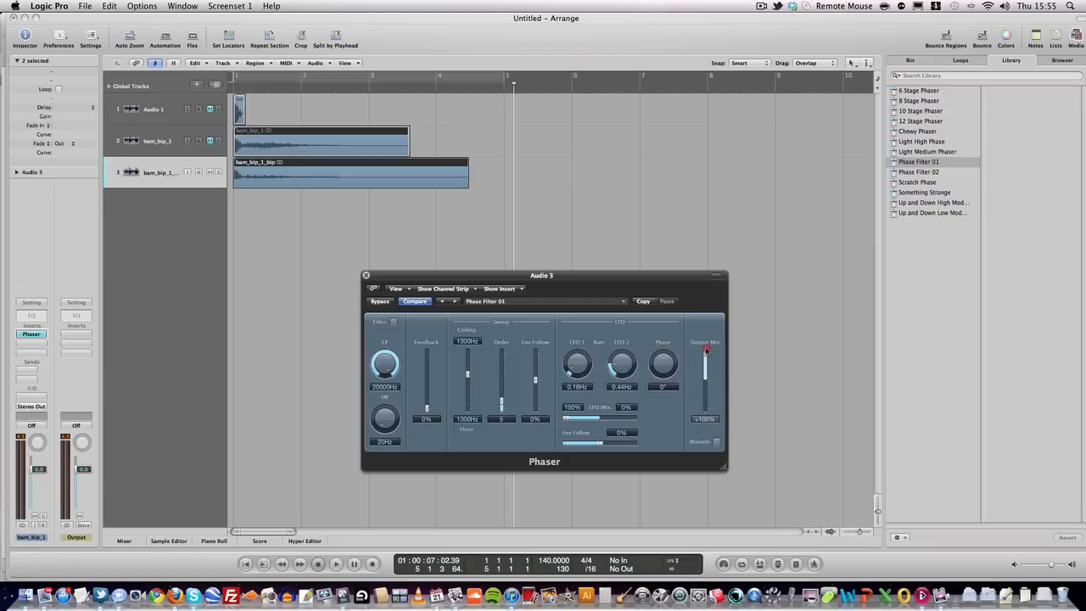
click(229, 90)
key(space)
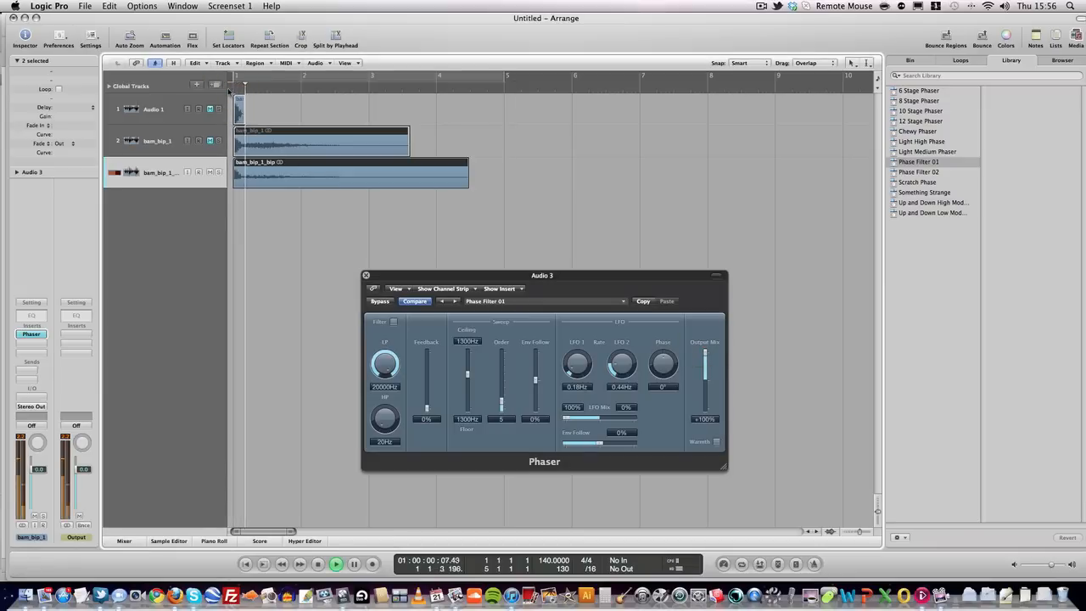
key(space)
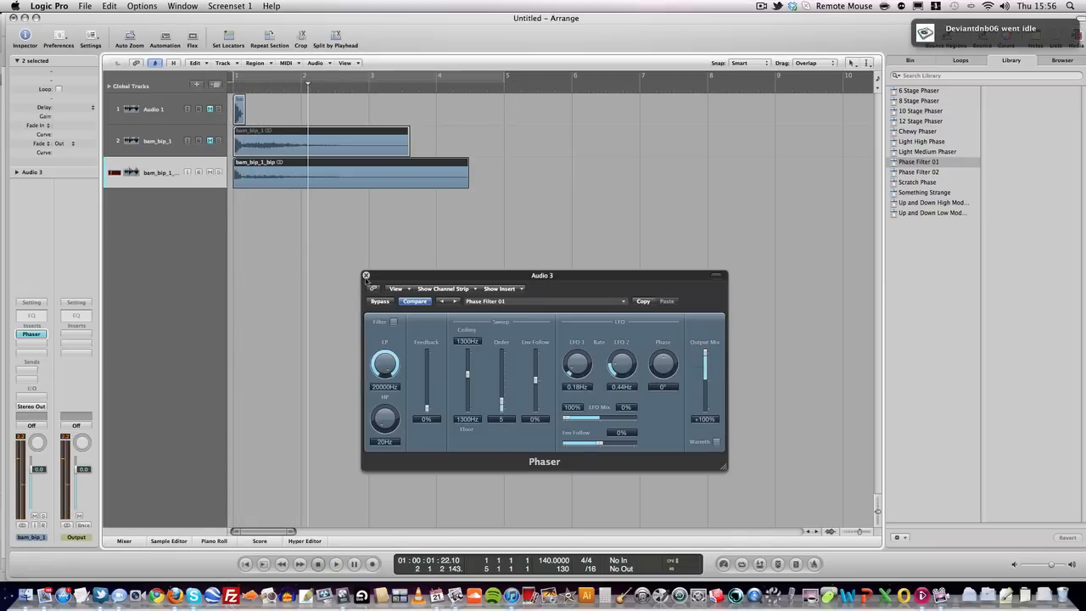
click(365, 275)
- Bounce the phased bam_bip_1_bip region in place to new track 4, then play it from the start
right_click(252, 169)
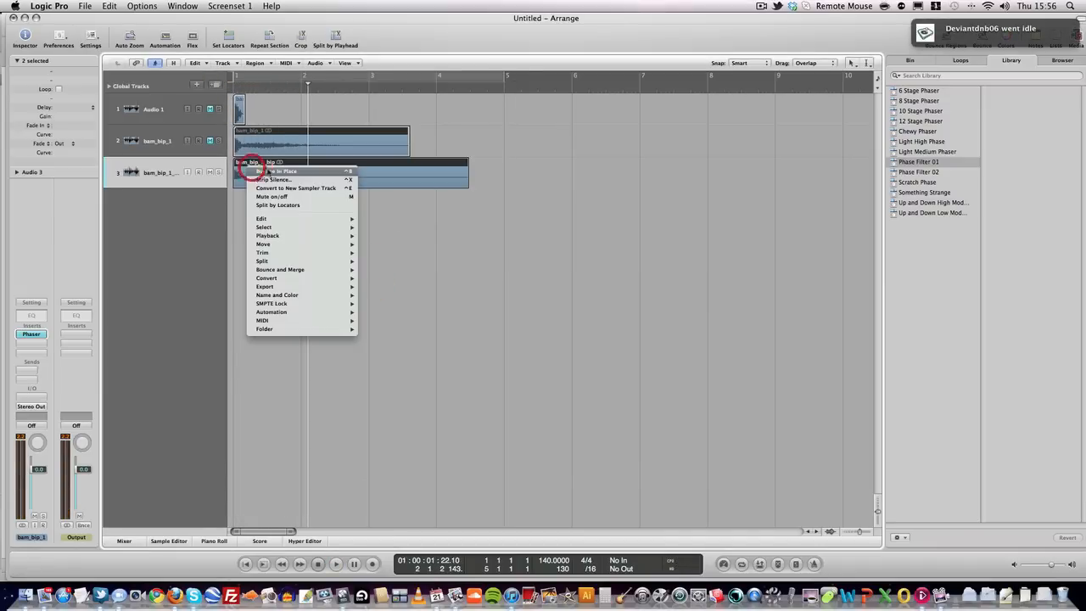
click(277, 172)
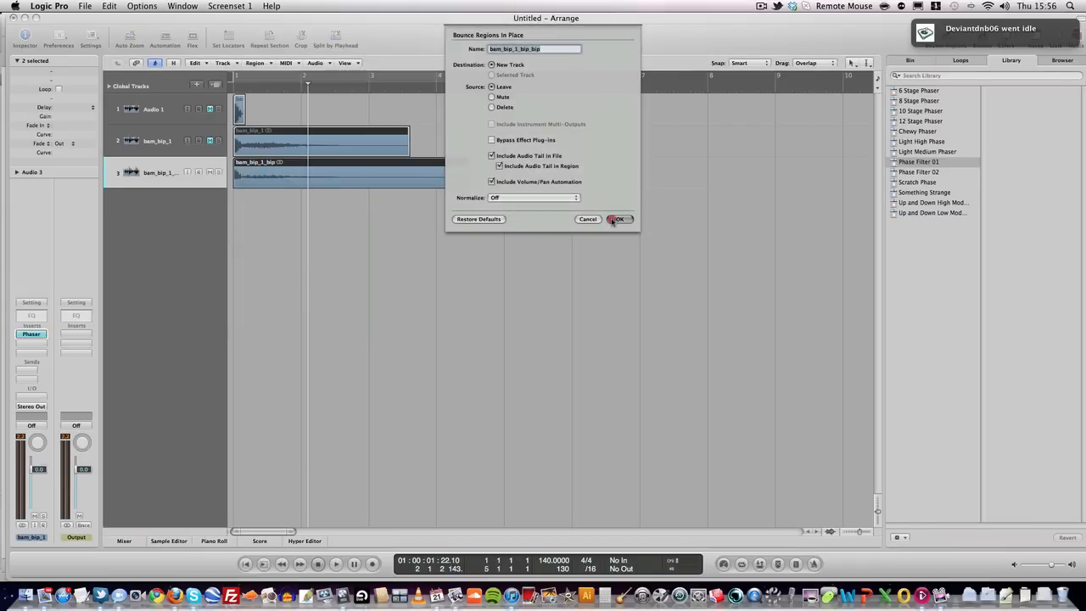
click(612, 219)
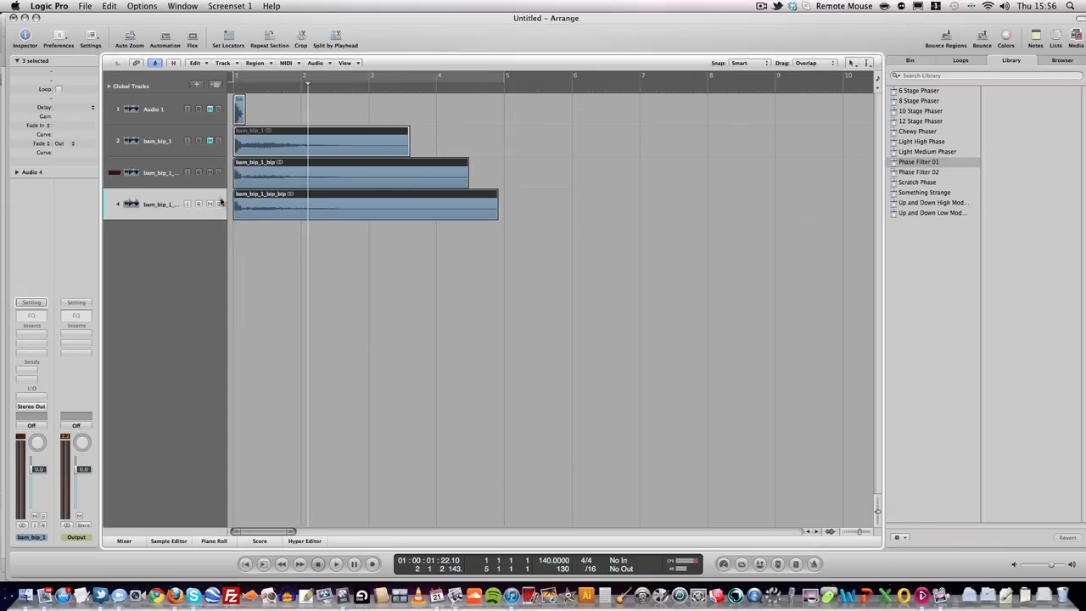
click(166, 203)
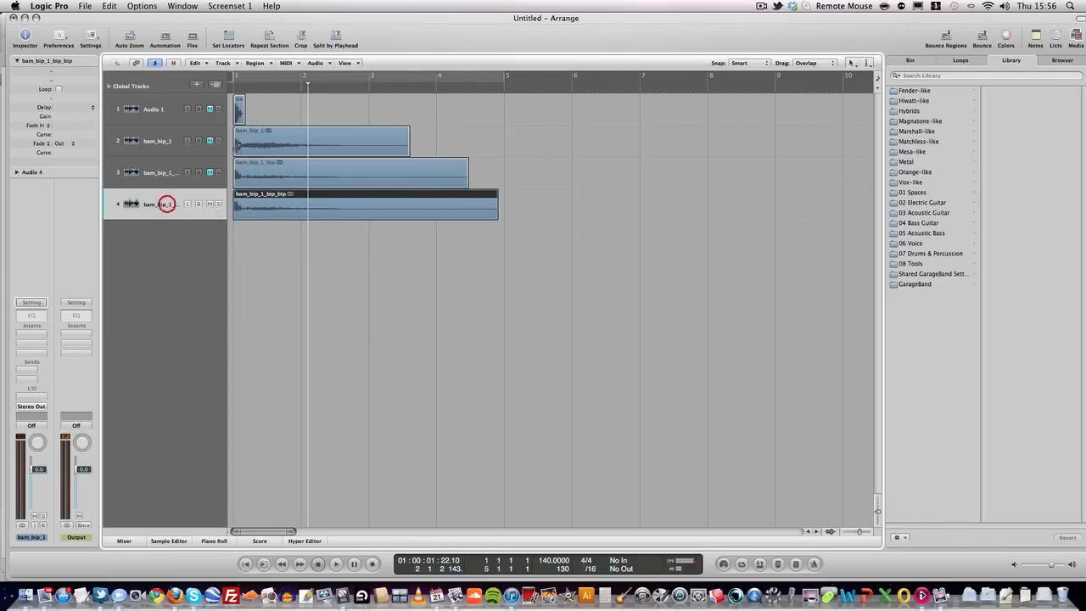
click(229, 85)
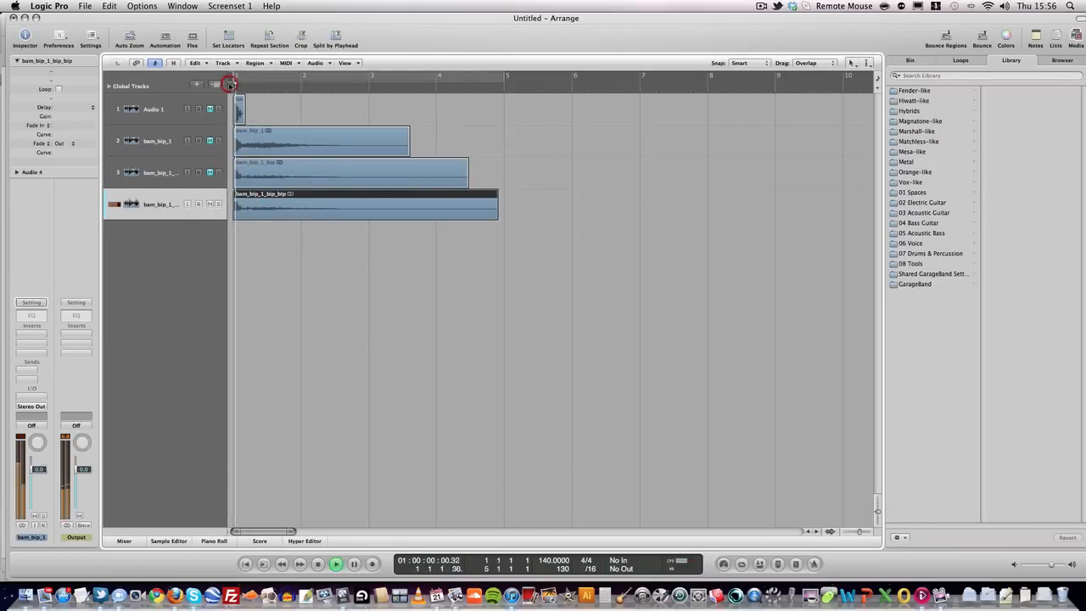
- Insert Audio Units > Camel Audio > CamelPhat Stereo on track 4, dismiss the demo notice, and move its window right
click(23, 338)
mouse_move(43, 459)
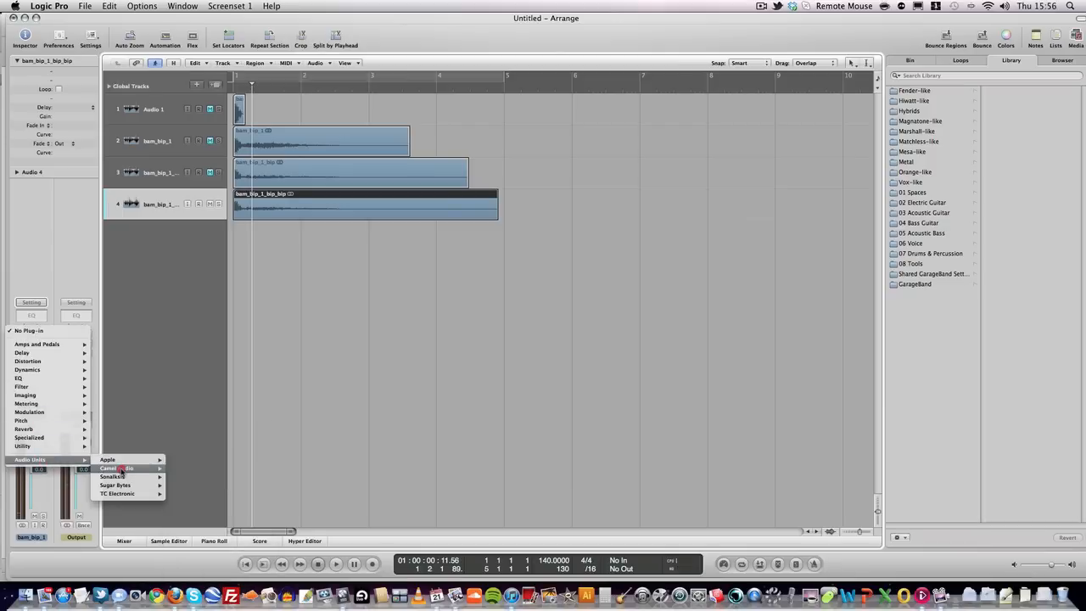
mouse_move(121, 466)
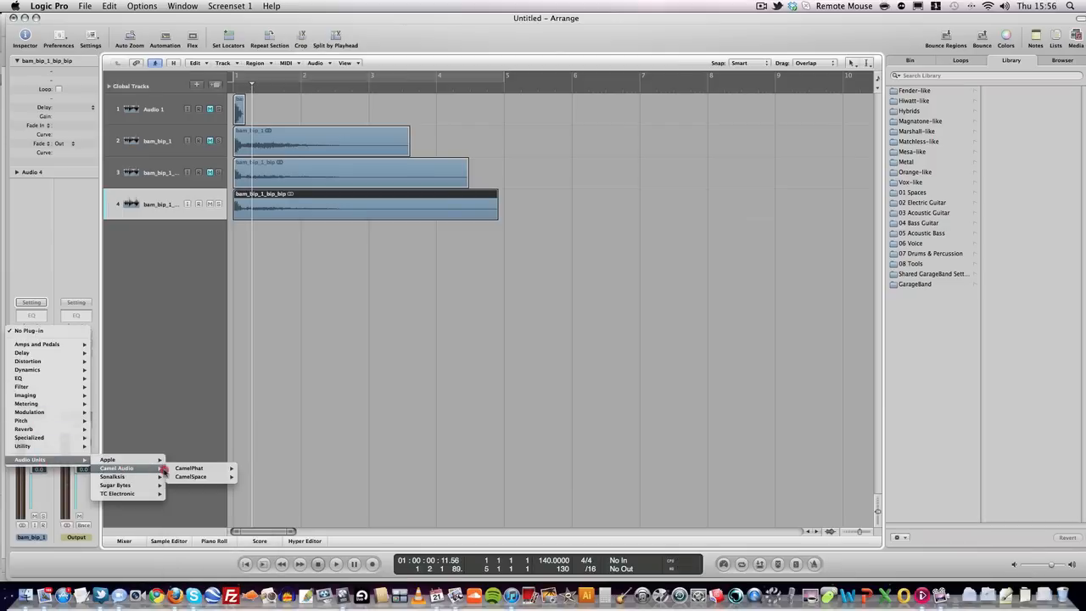
mouse_move(203, 469)
click(244, 469)
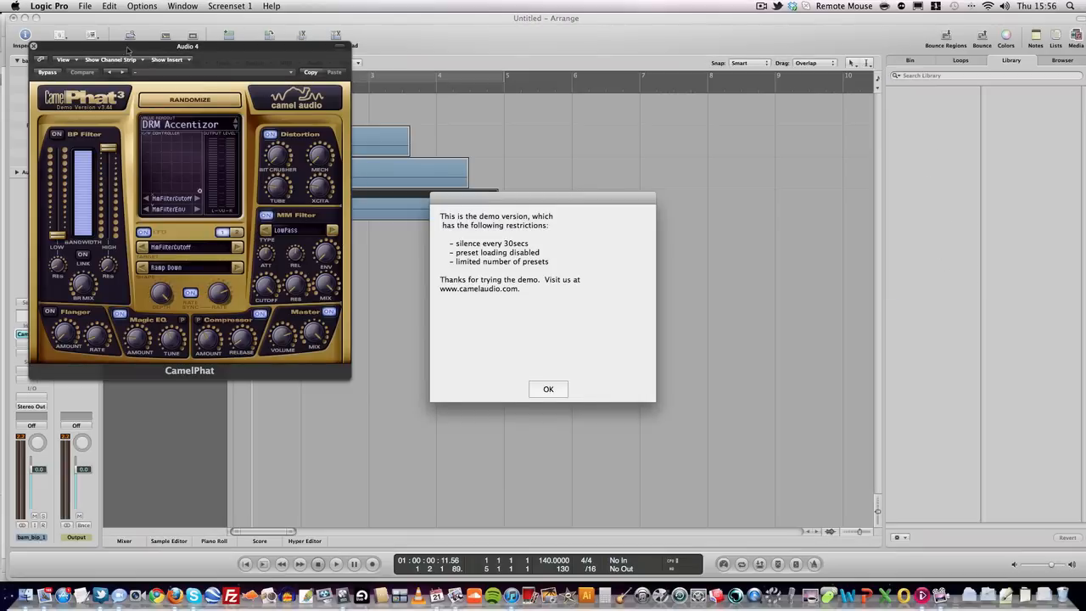
click(545, 388)
drag(82, 49, 777, 115)
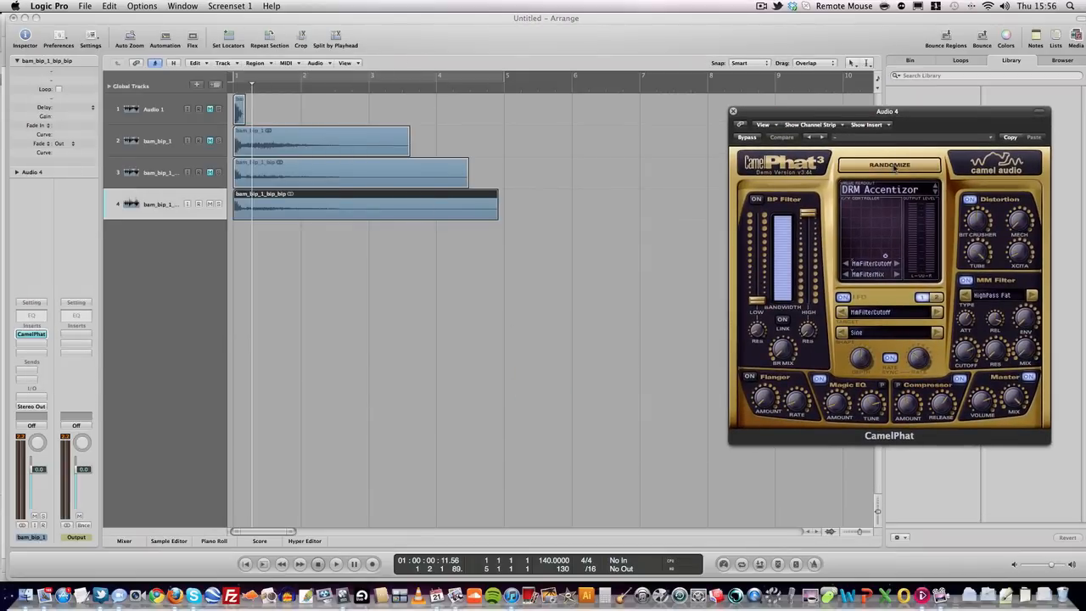
- Load CamelPhat's BAS Artefakt factory preset and play the processed hit from the start
click(873, 136)
mouse_move(939, 238)
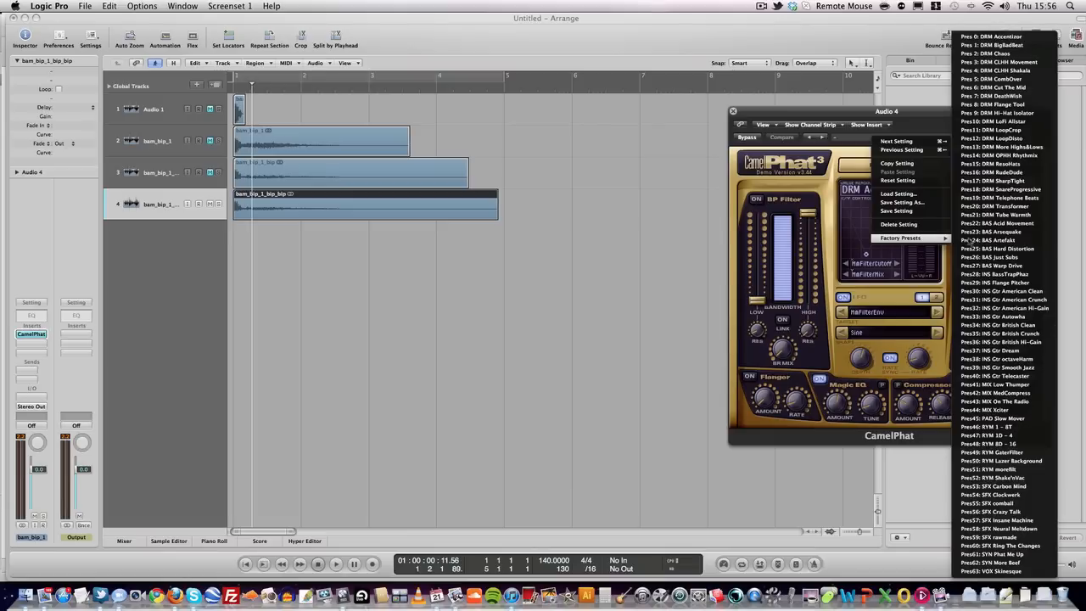
click(989, 240)
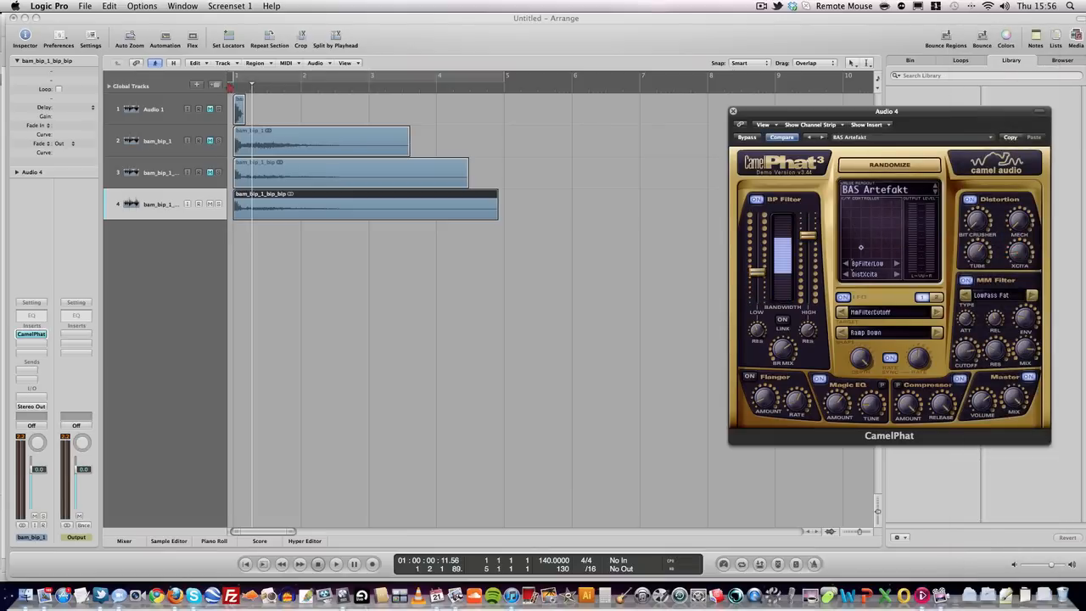
click(230, 88)
key(space)
key(space)
key(XF86AudioLowerVolume)
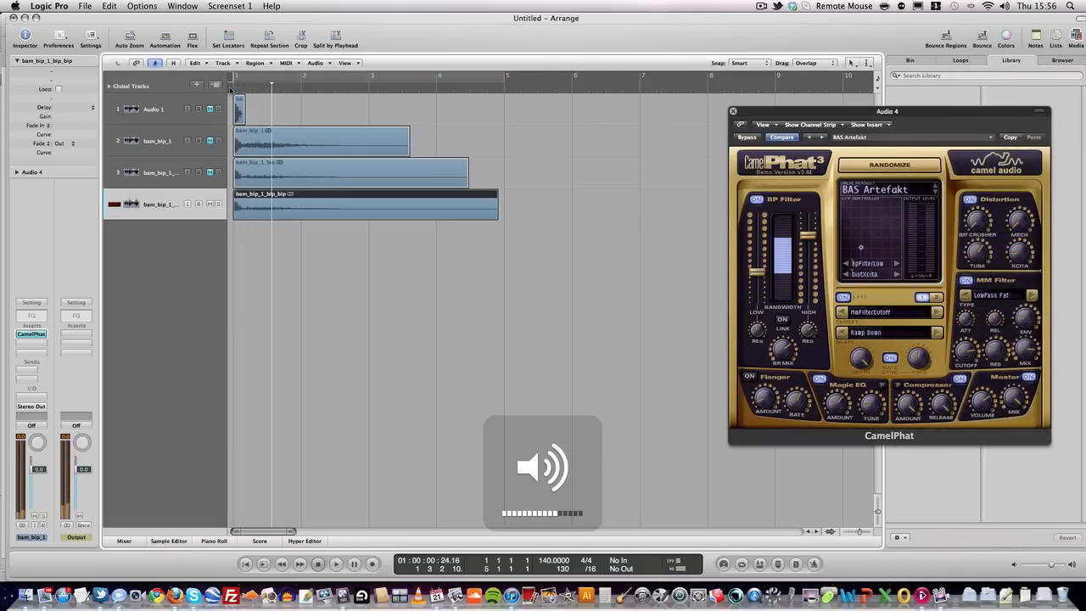
click(230, 89)
key(space)
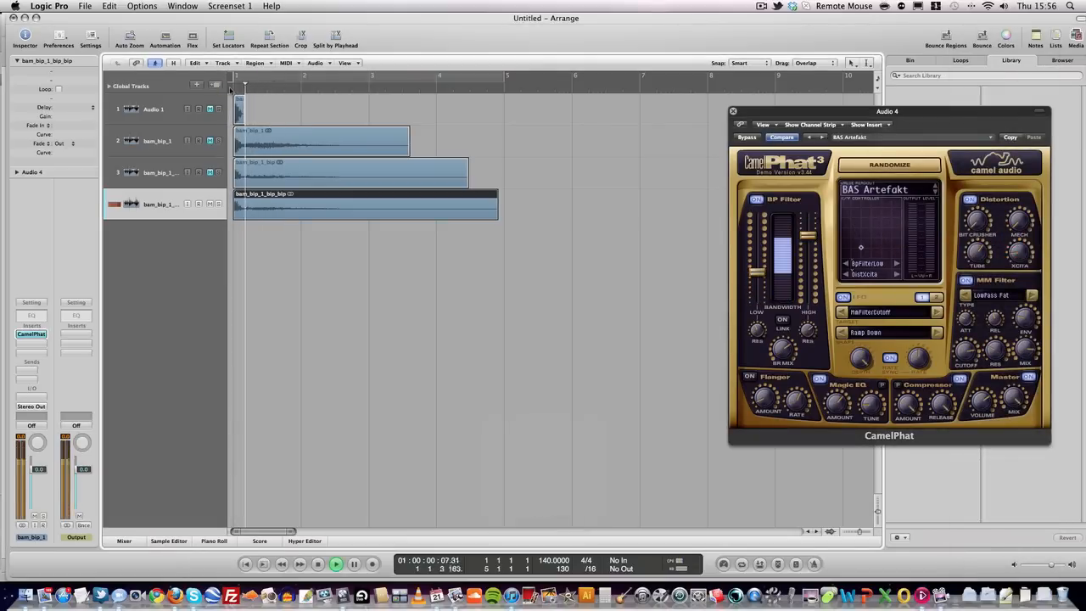
- Randomize the CamelPhat settings repeatedly while looping the first four bars, ending on a high-pass sound
key(space)
click(897, 171)
key(space)
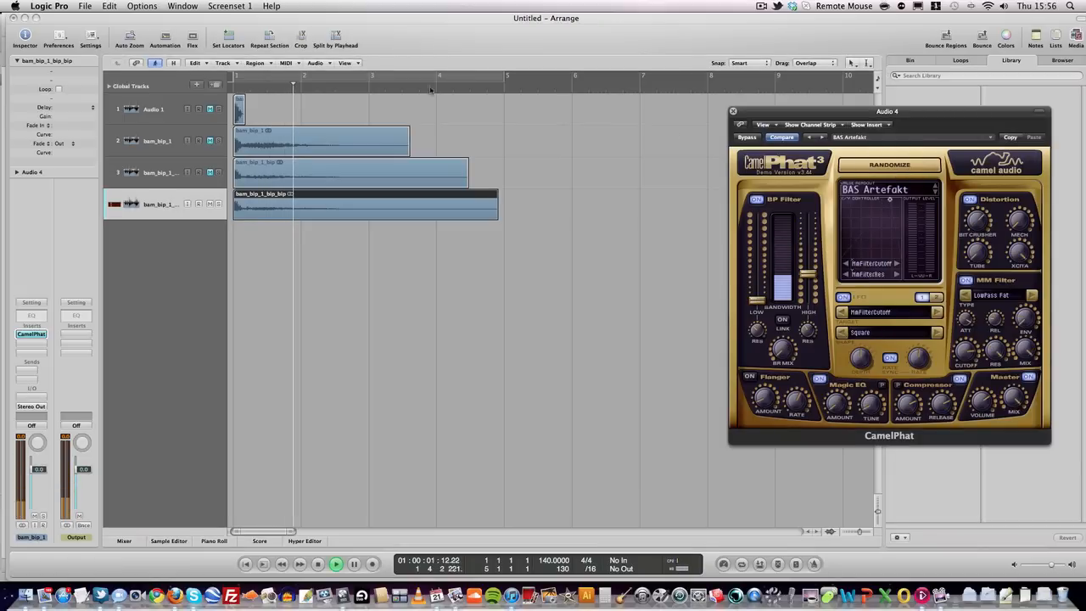
click(884, 173)
click(885, 172)
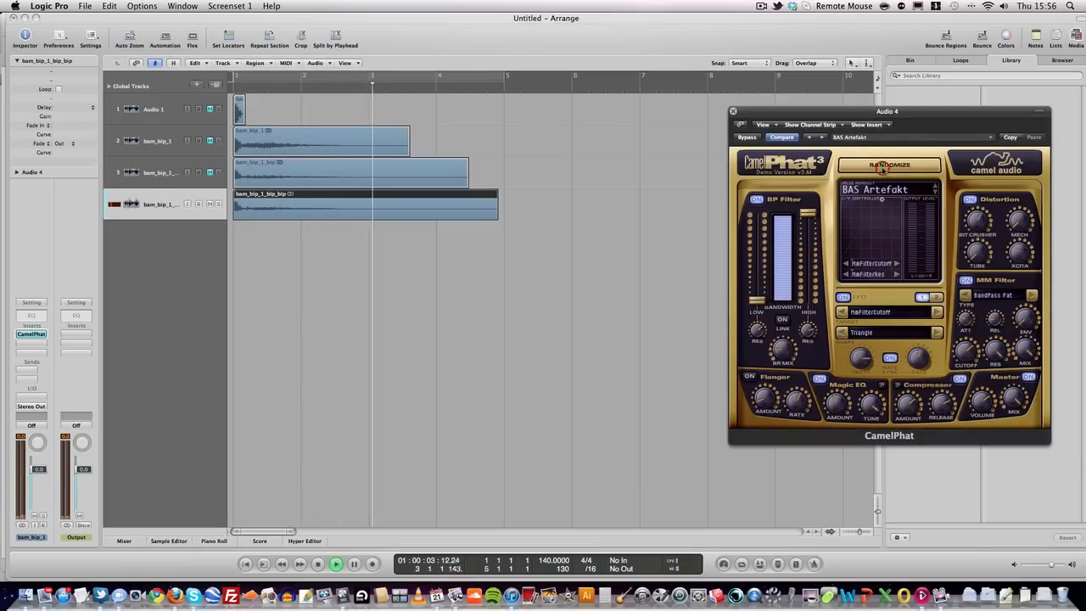
click(885, 170)
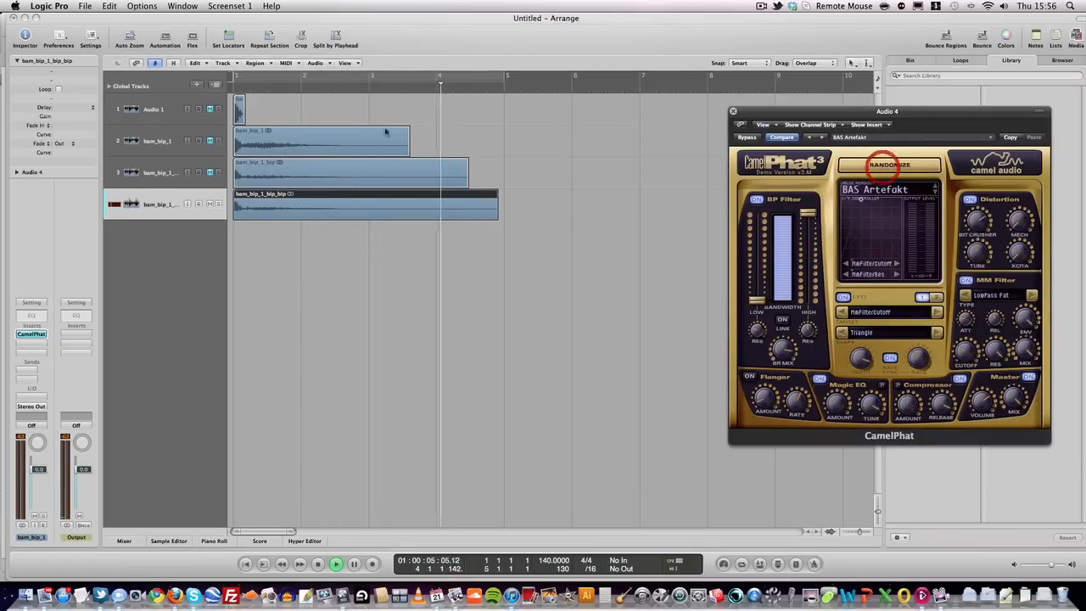
click(249, 77)
key(space)
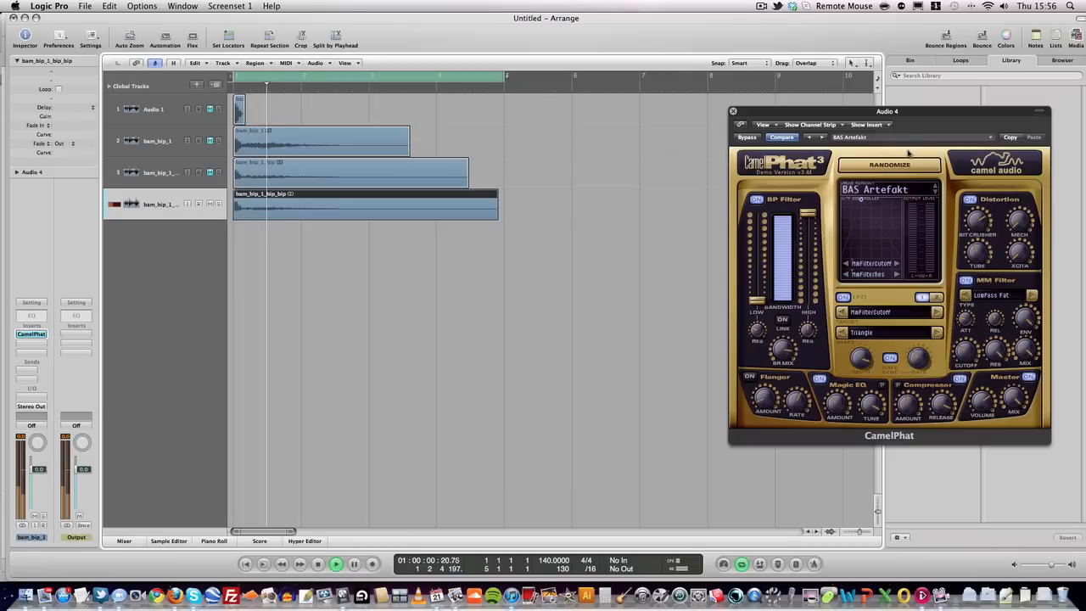
click(892, 165)
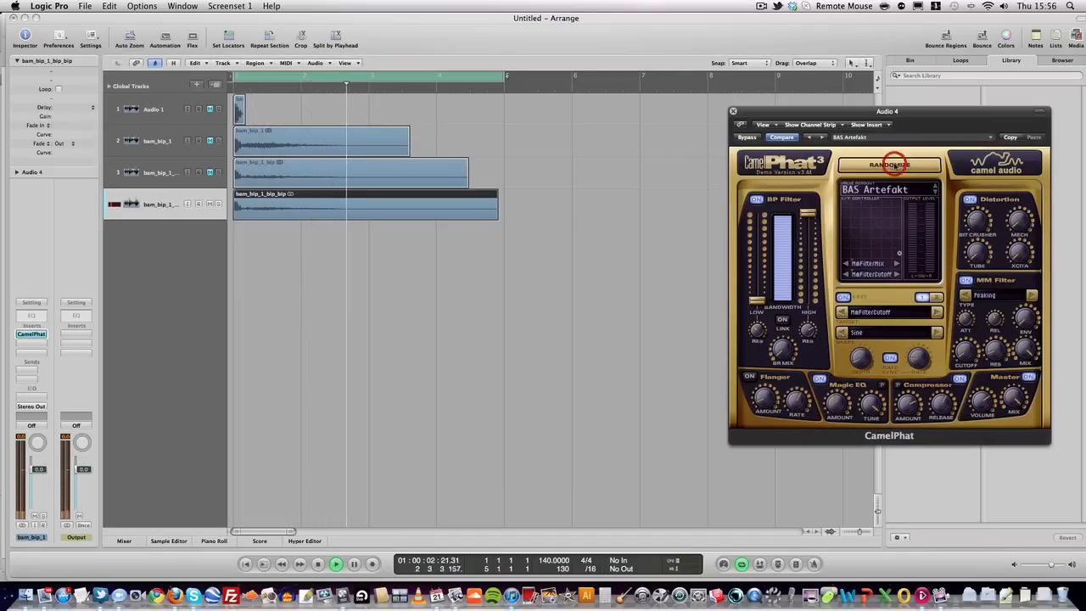
click(888, 165)
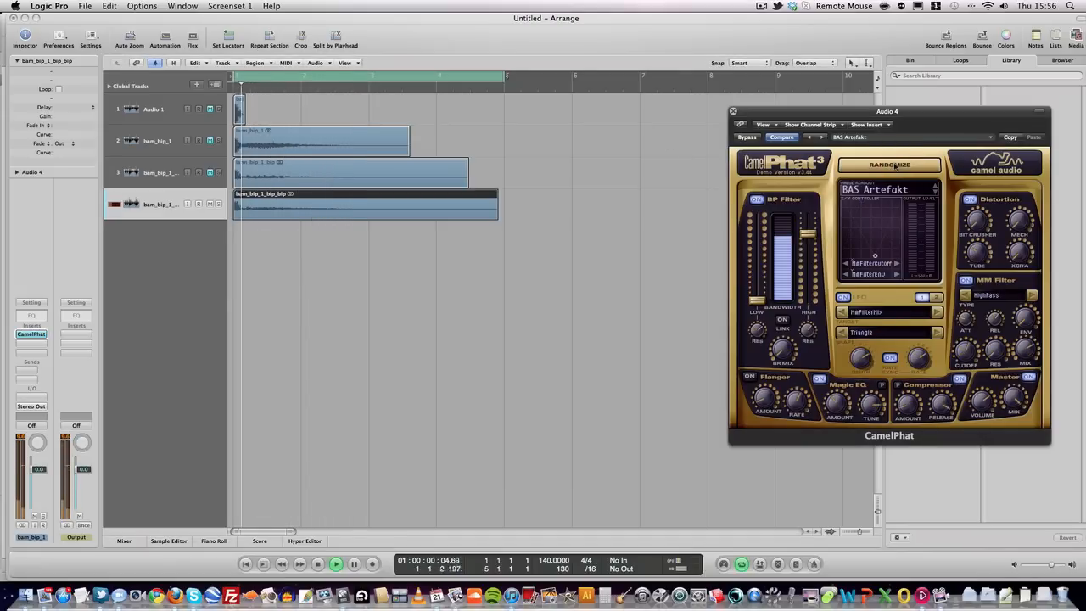
click(890, 166)
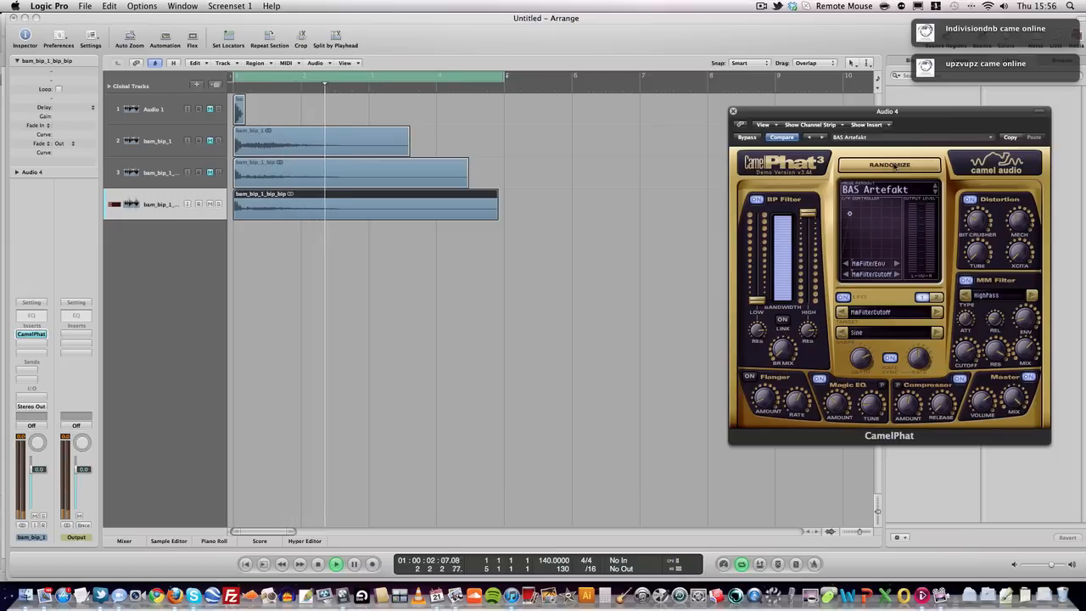
key(space)
- Bounce the track 4 region in place onto new track 5, mute track 4, and select track 5
right_click(260, 204)
click(289, 209)
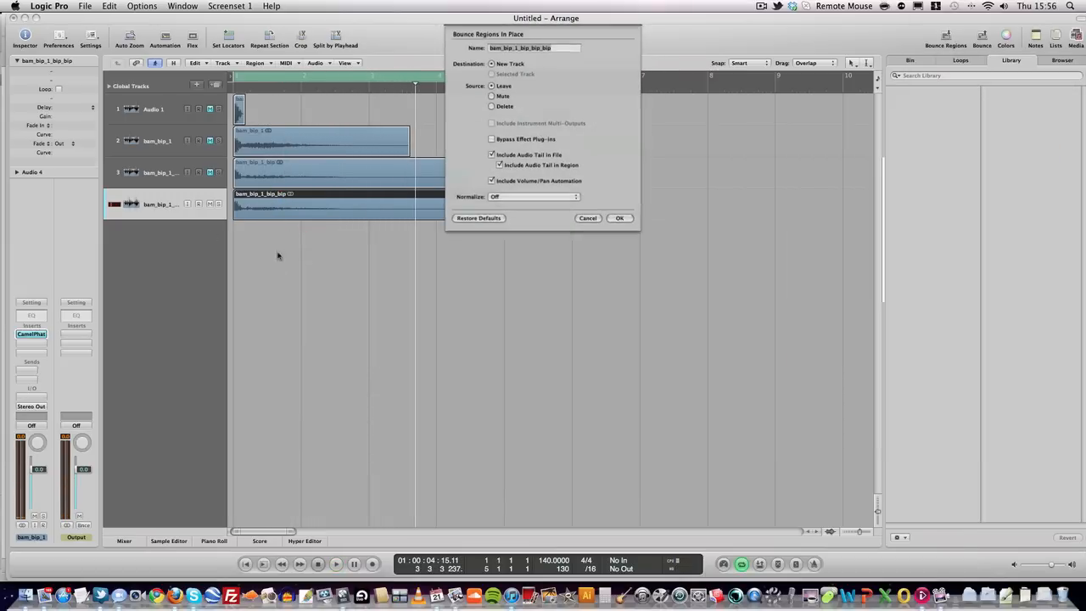
click(624, 219)
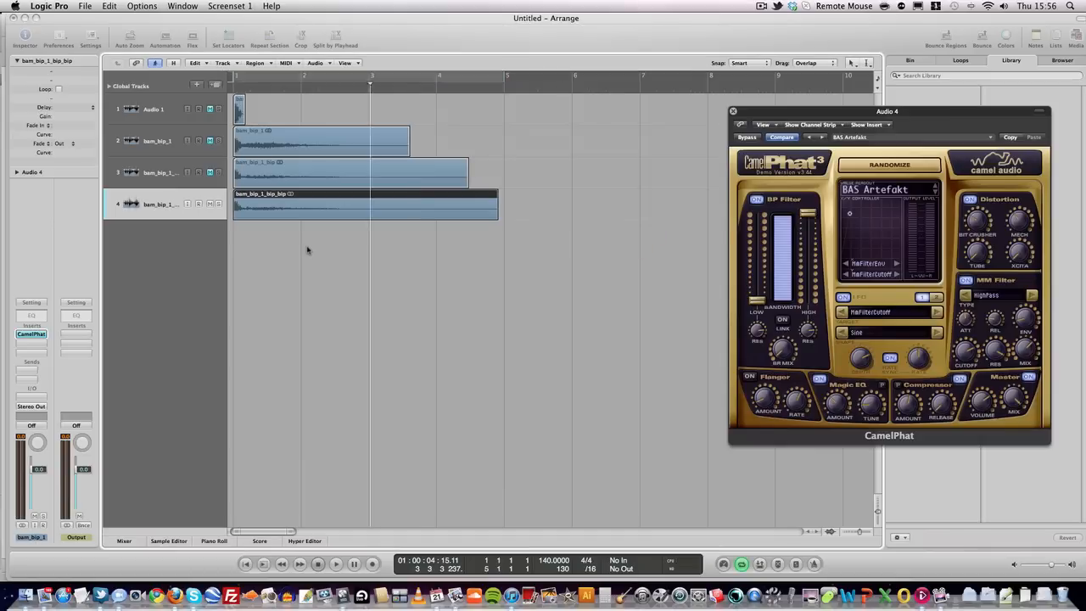
click(208, 205)
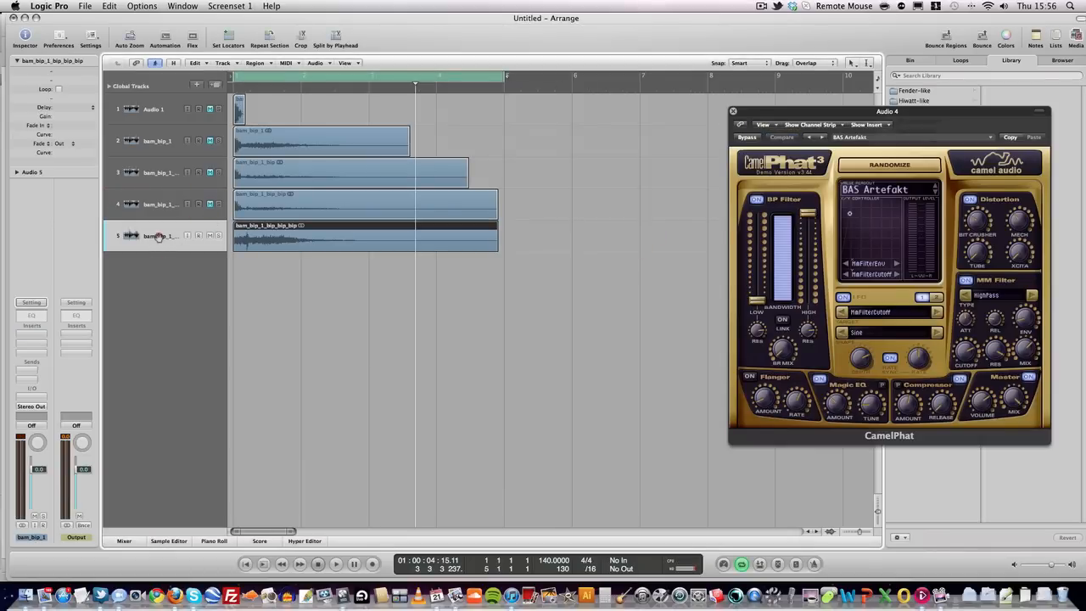
click(158, 237)
- Reverse the bounced track 5 audio in the Sample Editor, then select tracks 1 through 4
double_click(307, 242)
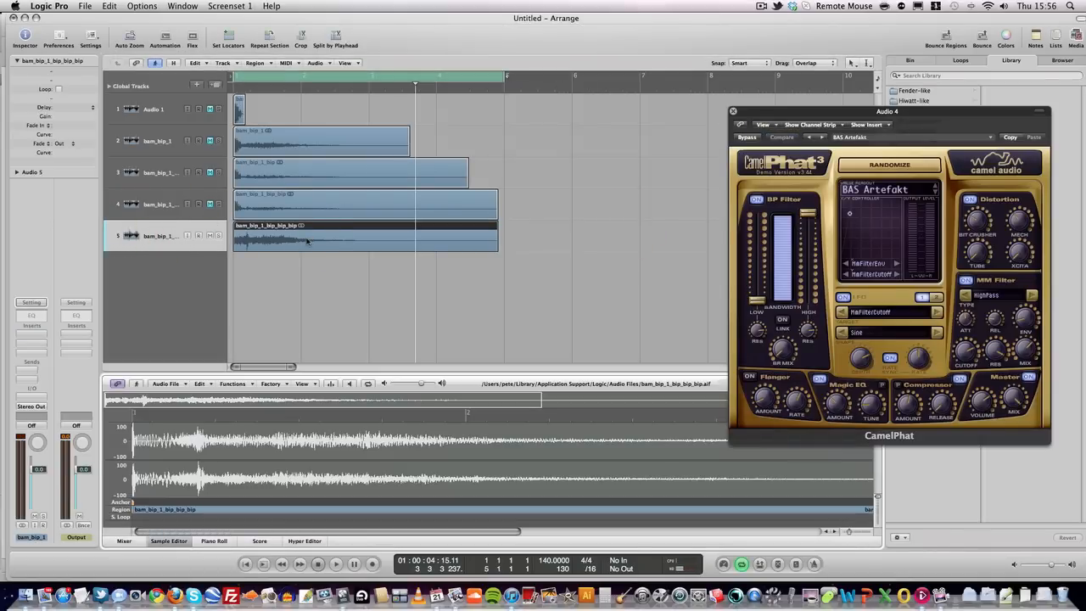
click(233, 383)
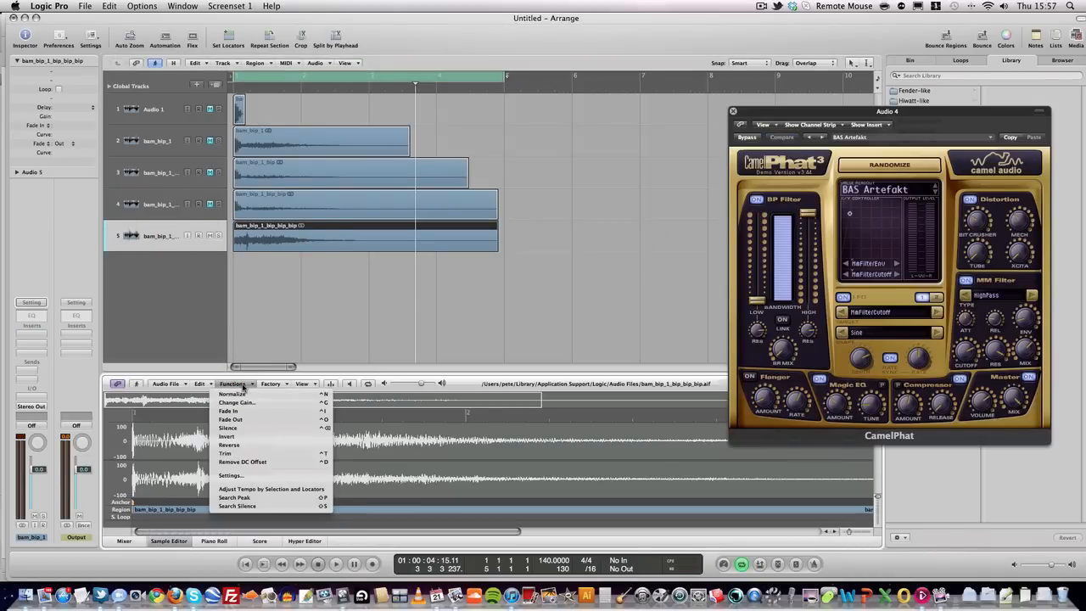
click(247, 445)
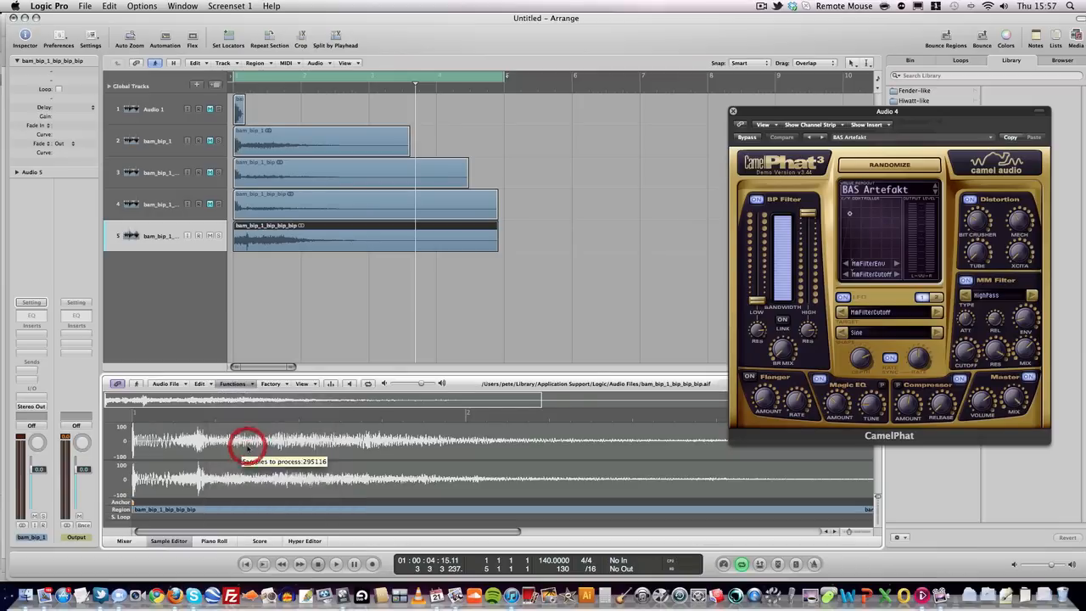
click(165, 207)
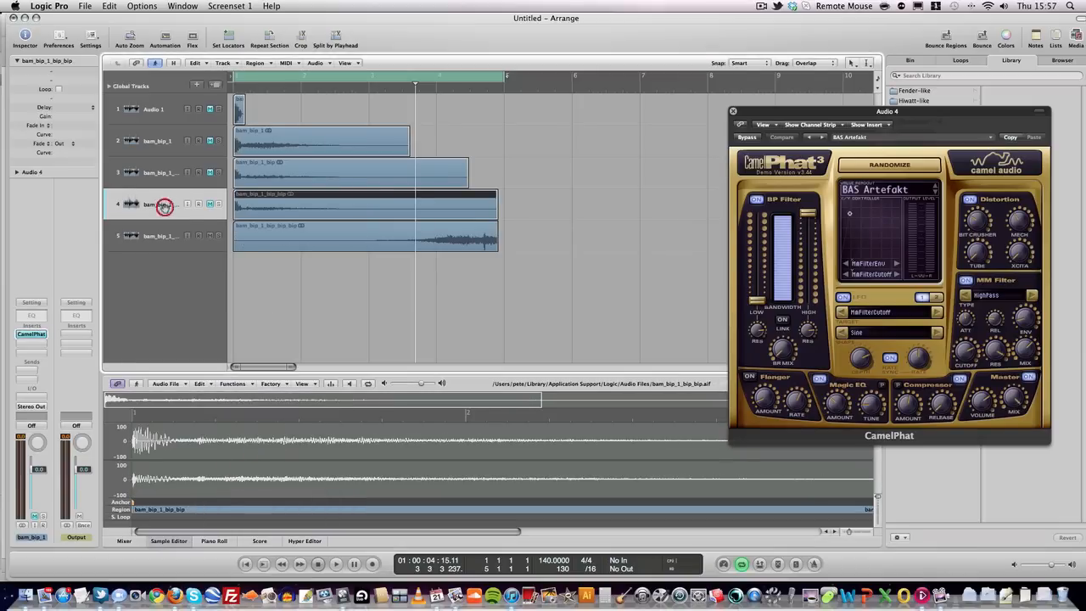
click(159, 109)
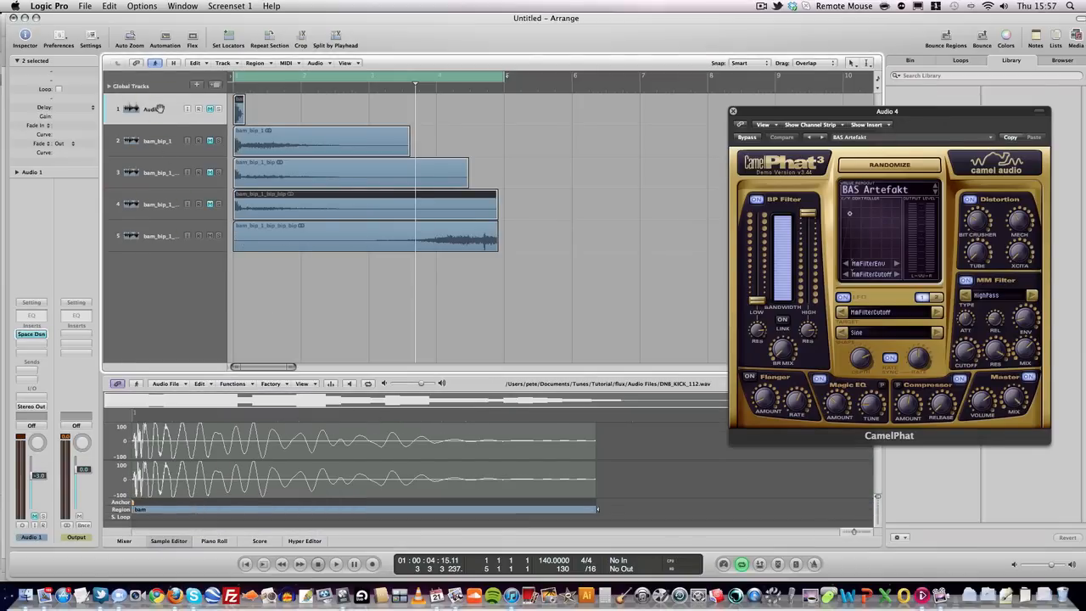
- Delete tracks 1–4 and their regions, switch cycle off, and play the reversed hit
key(BackSpace)
key(BackSpace)
key(BackSpace)
key(Return)
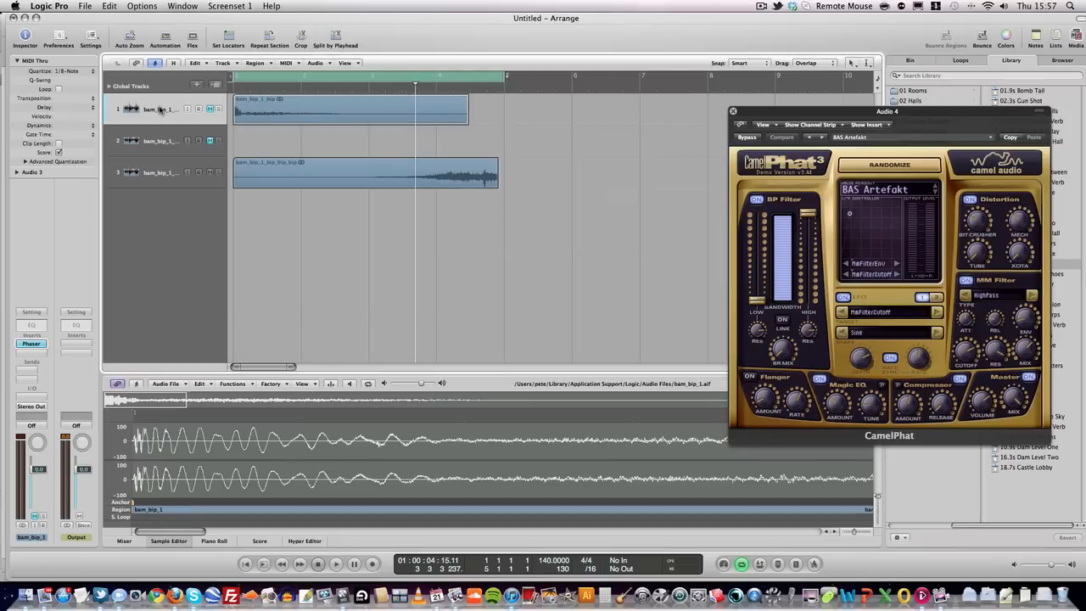
key(BackSpace)
key(Return)
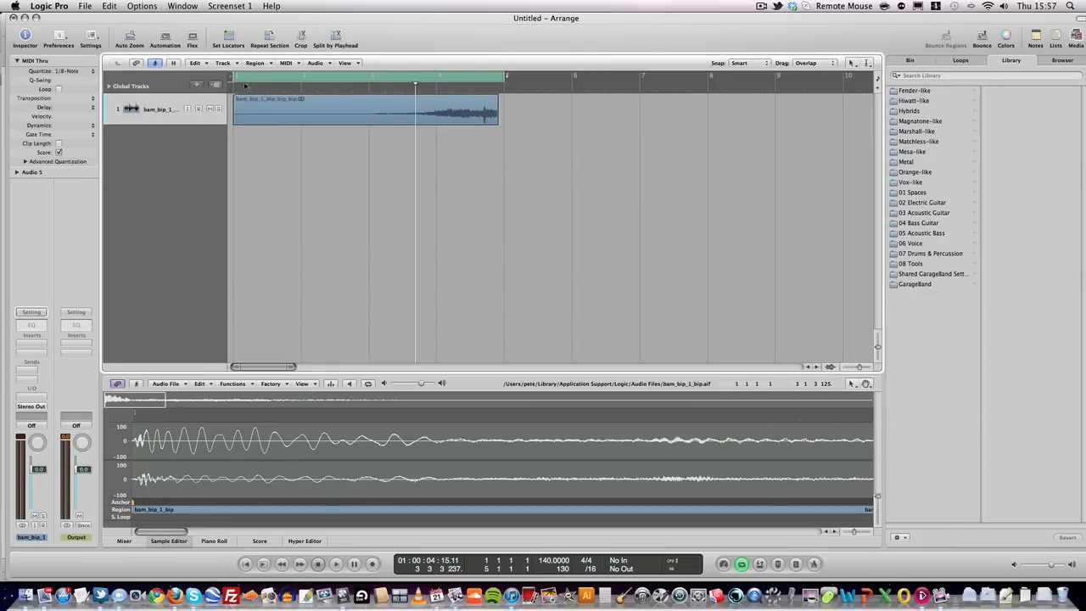
click(255, 79)
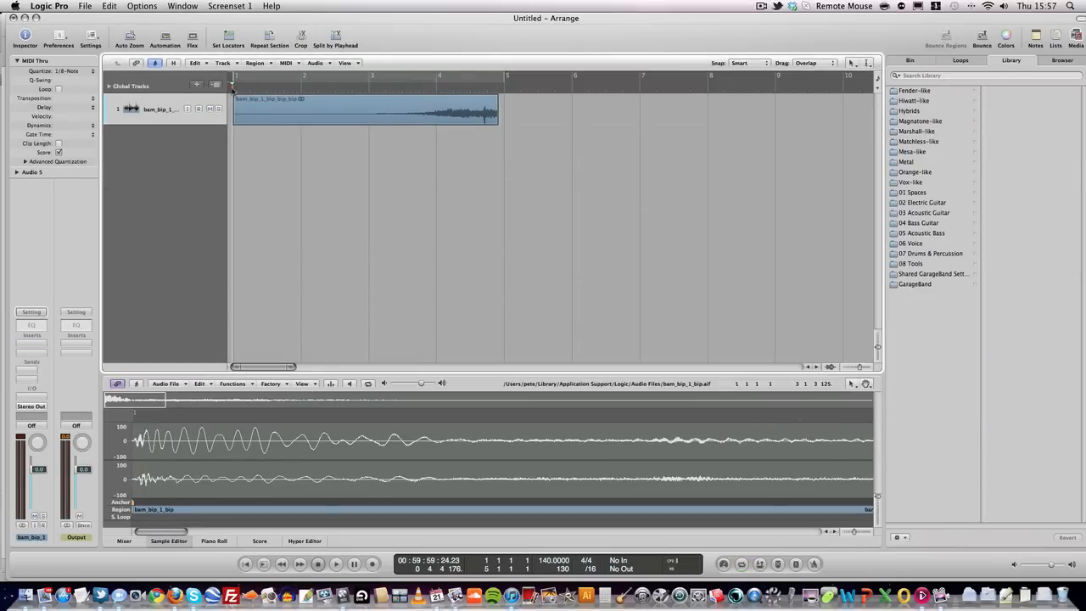
key(space)
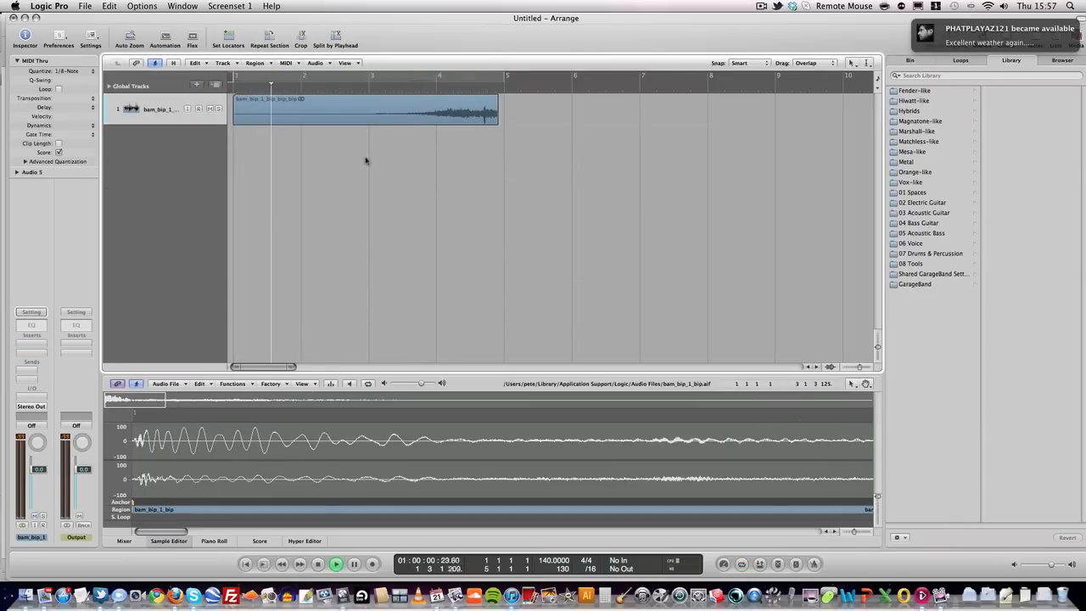